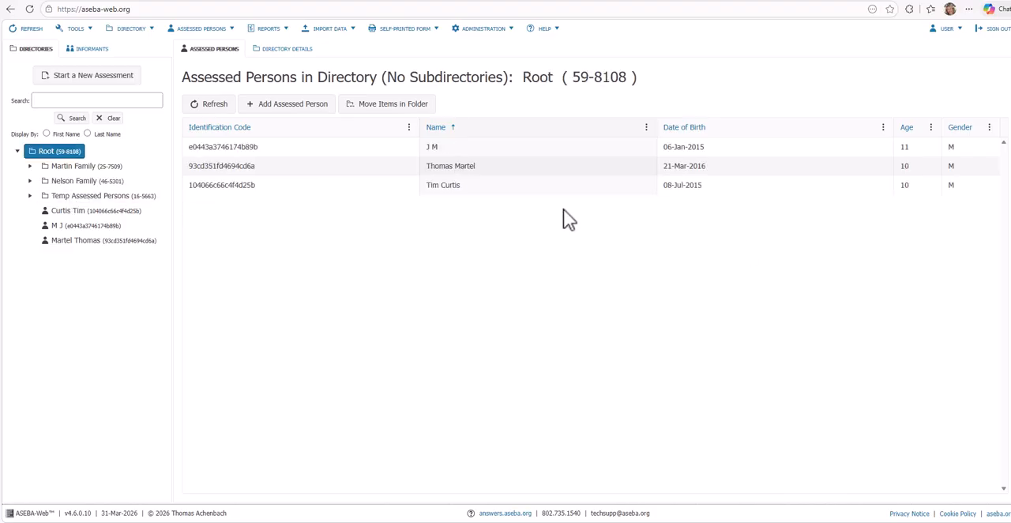
Step: Add a directory under Root, naming it with the family's surname followed by "Family", and save it
{"action": "right_click", "coordinate": [79, 153]}
{"action": "left_click", "coordinate": [146, 30]}
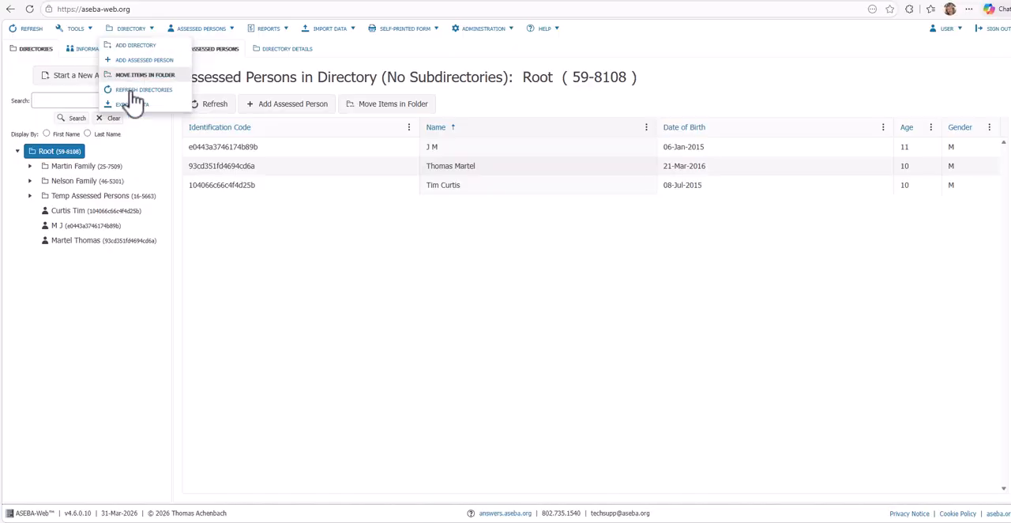
{"action": "right_click", "coordinate": [77, 150]}
{"action": "left_click", "coordinate": [95, 153]}
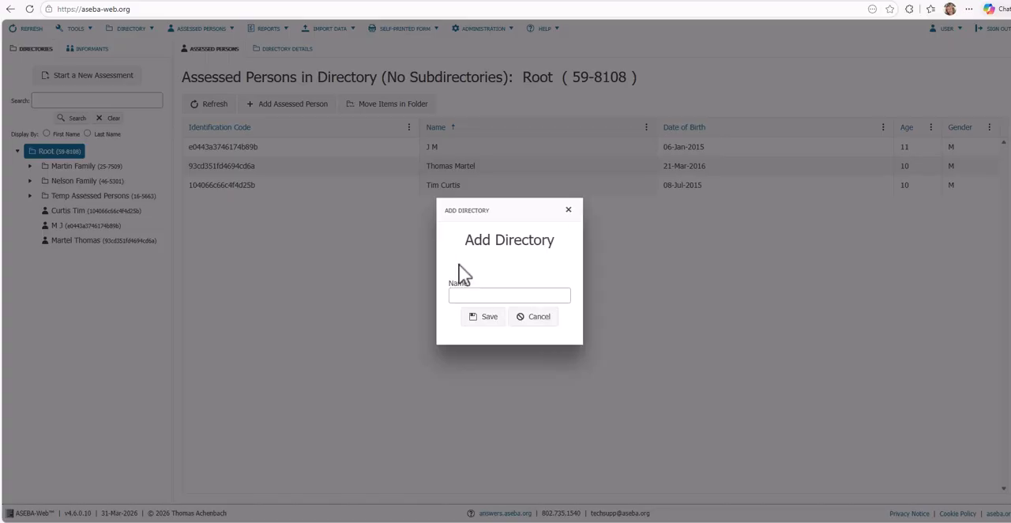
{"action": "left_click", "coordinate": [467, 301]}
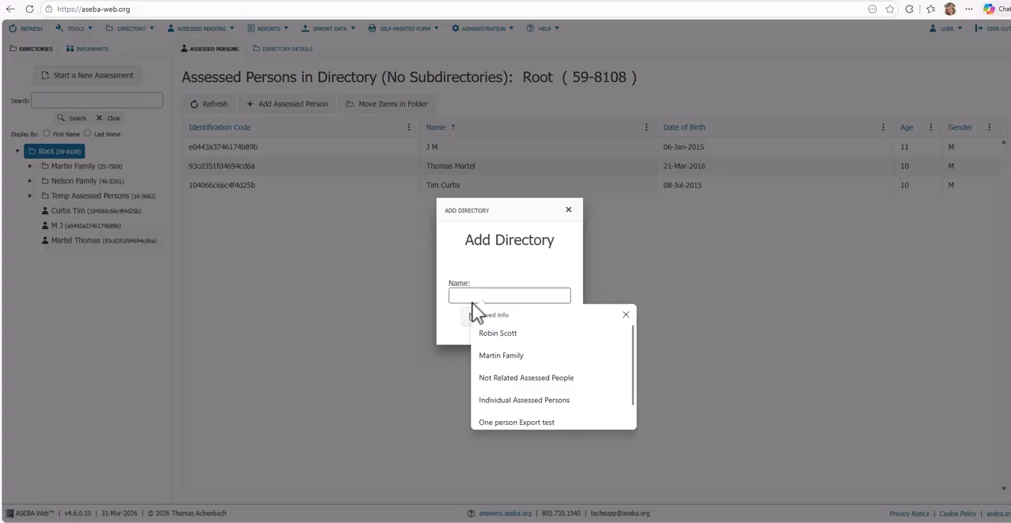
{"action": "type", "text": "Curtis Family"}
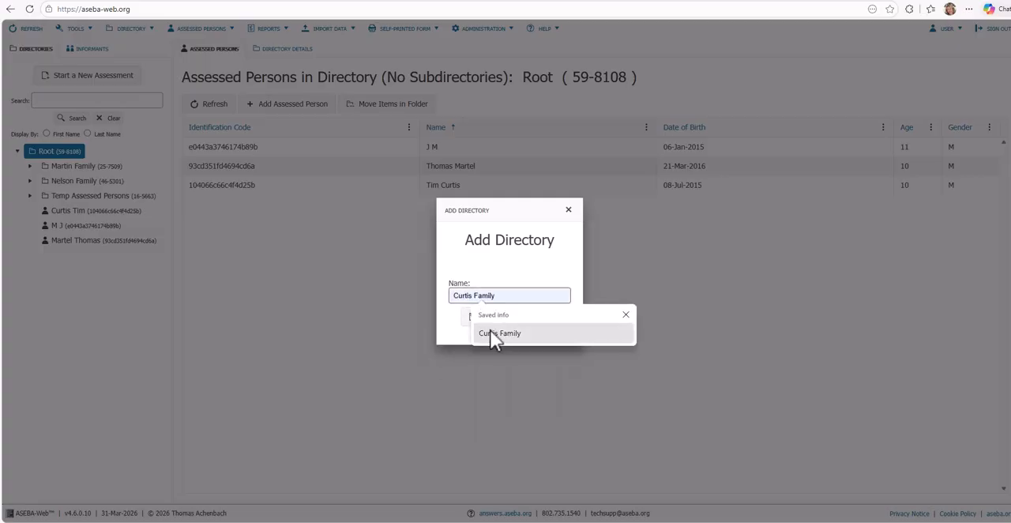
{"action": "left_click", "coordinate": [494, 332]}
{"action": "left_click", "coordinate": [490, 320]}
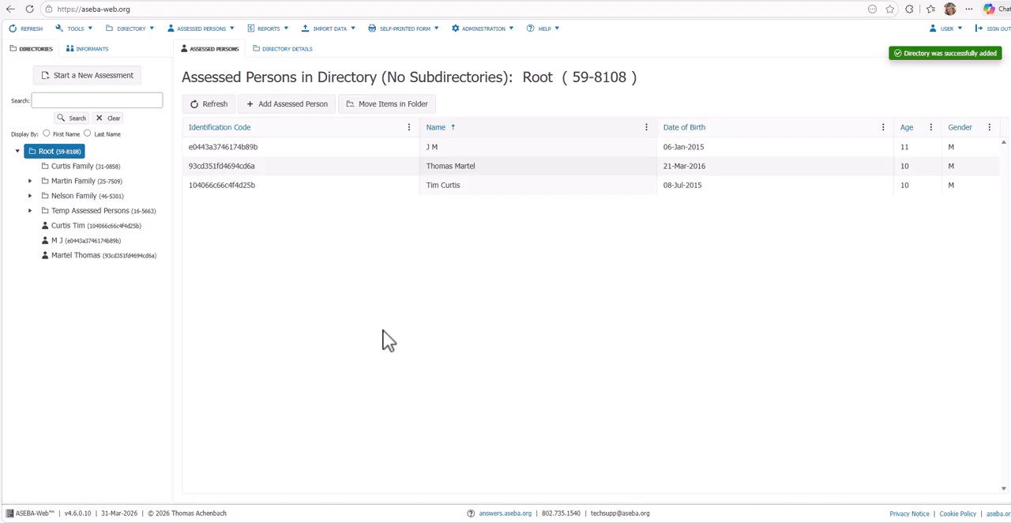
Step: Start a new assessment for a new assessed person who is not already in the system as an informant
{"action": "left_click", "coordinate": [117, 85]}
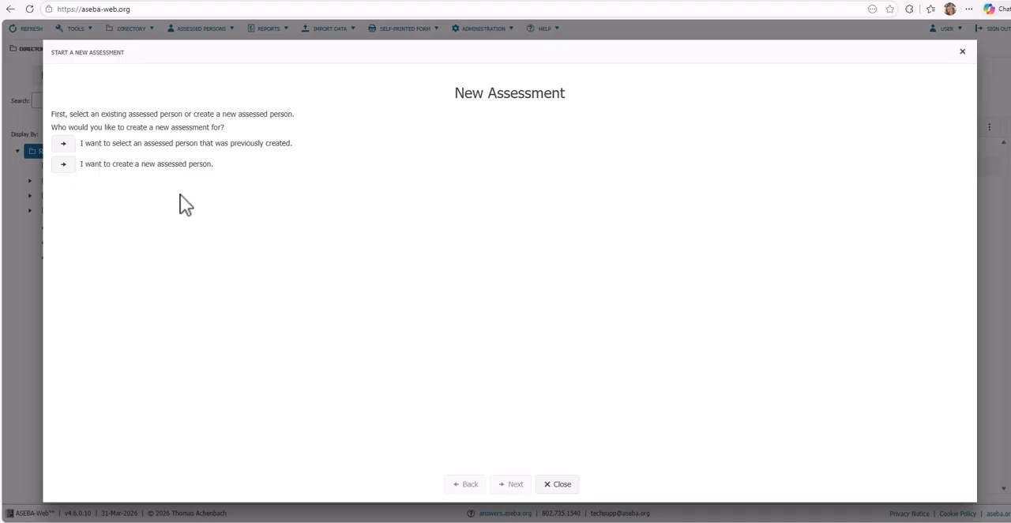
{"action": "left_click", "coordinate": [63, 165]}
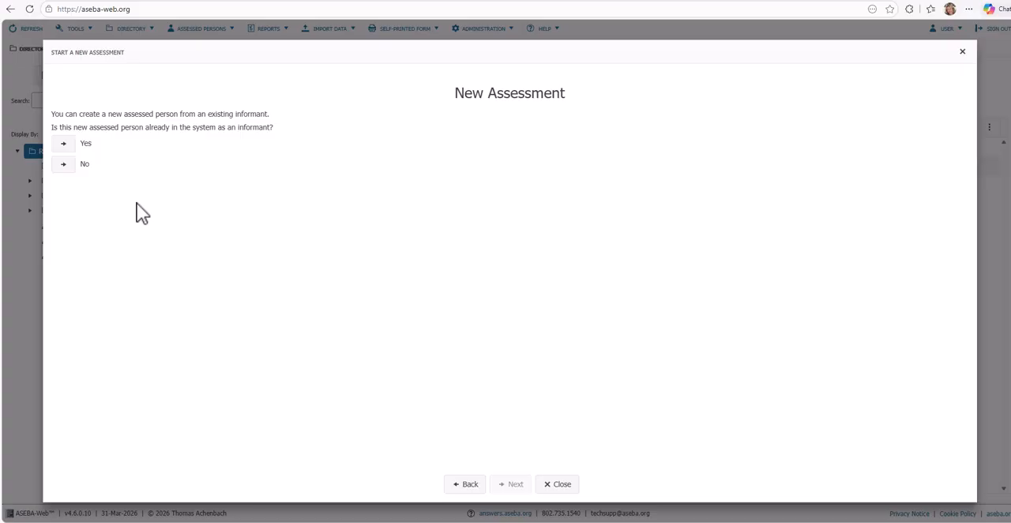
{"action": "left_click", "coordinate": [64, 163]}
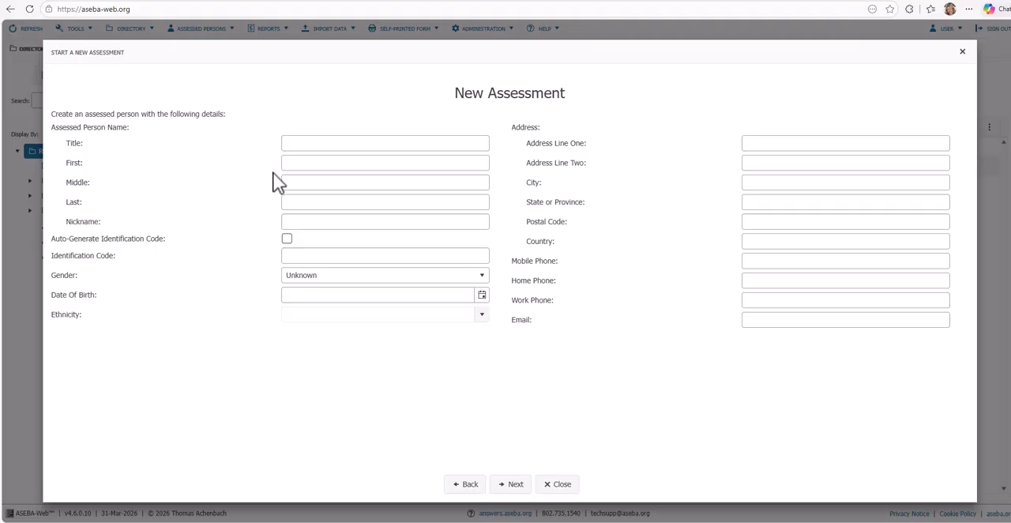
Step: Enter the new assessed person's first and last name
{"action": "left_click", "coordinate": [304, 165]}
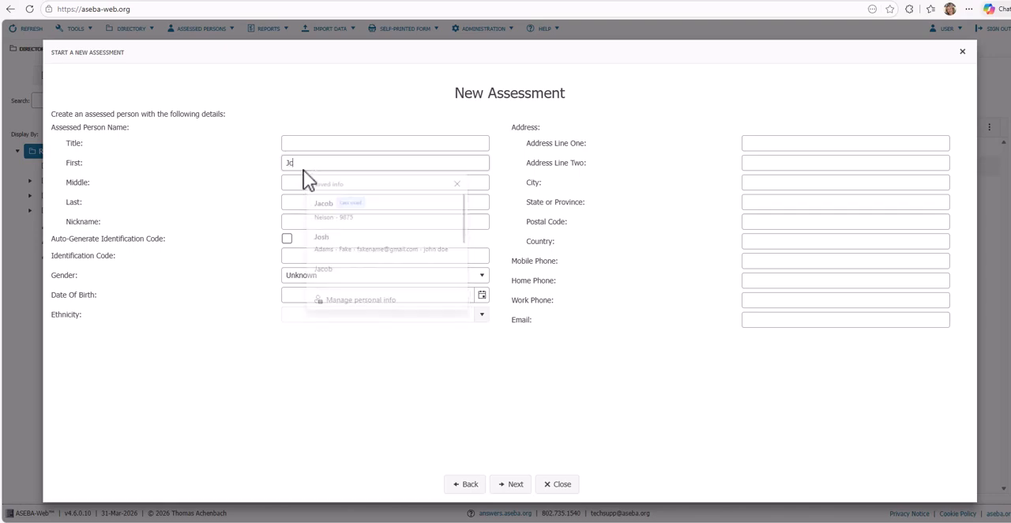
{"action": "key", "text": "Tab"}
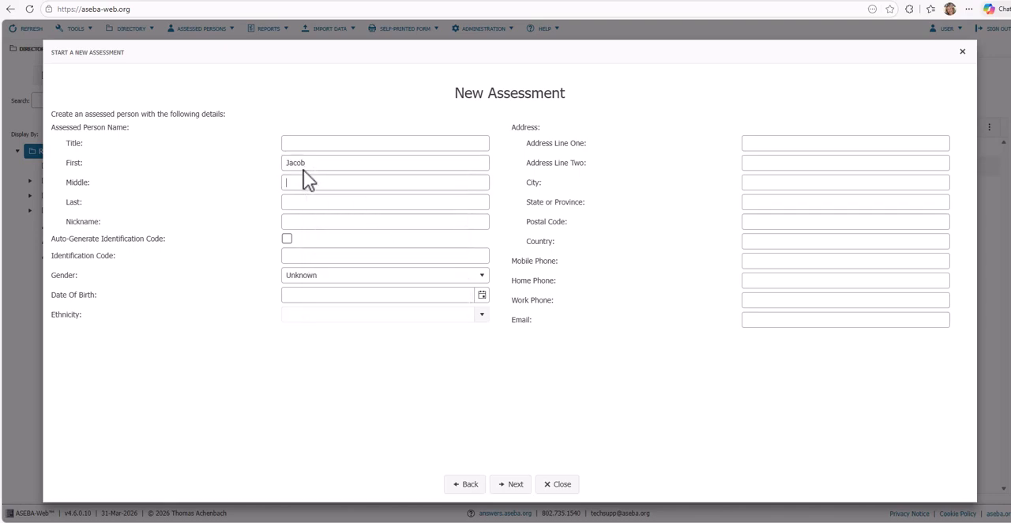
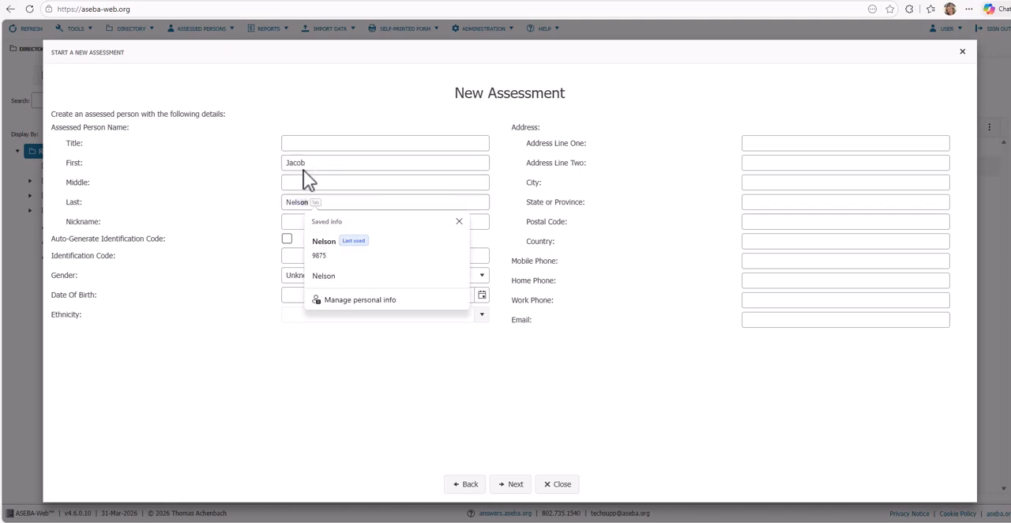
{"action": "left_click", "coordinate": [241, 219]}
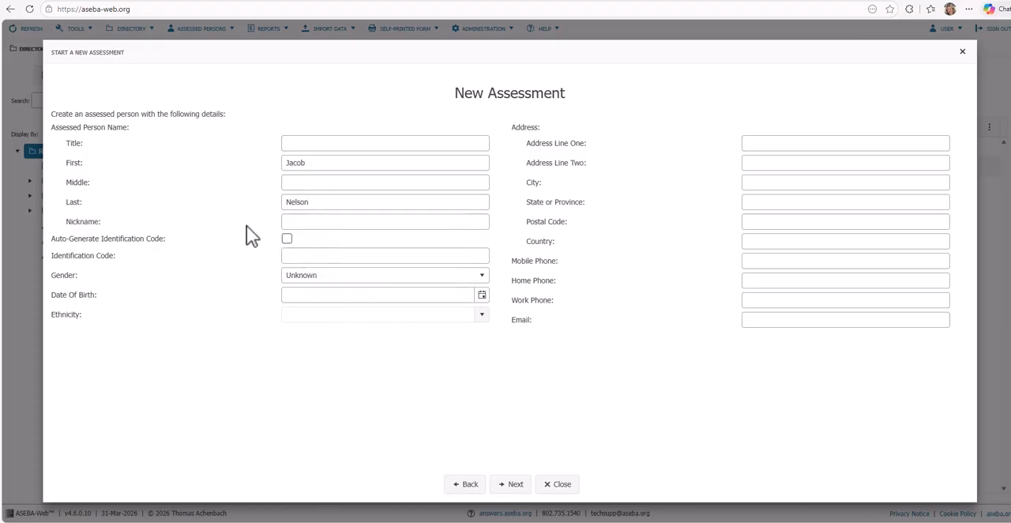
Step: Toggle automatic generation of the identification code on and off
{"action": "left_click", "coordinate": [253, 234]}
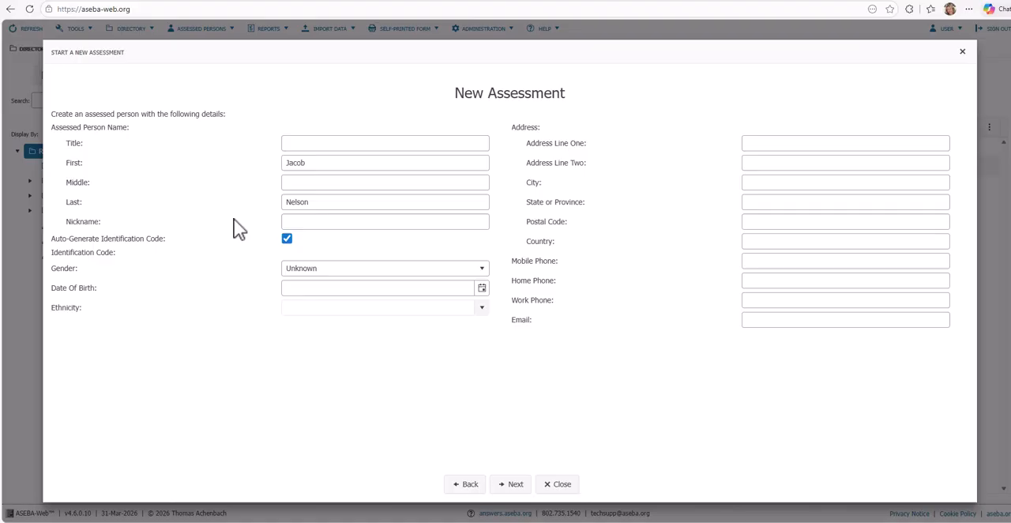
{"action": "left_click", "coordinate": [287, 238]}
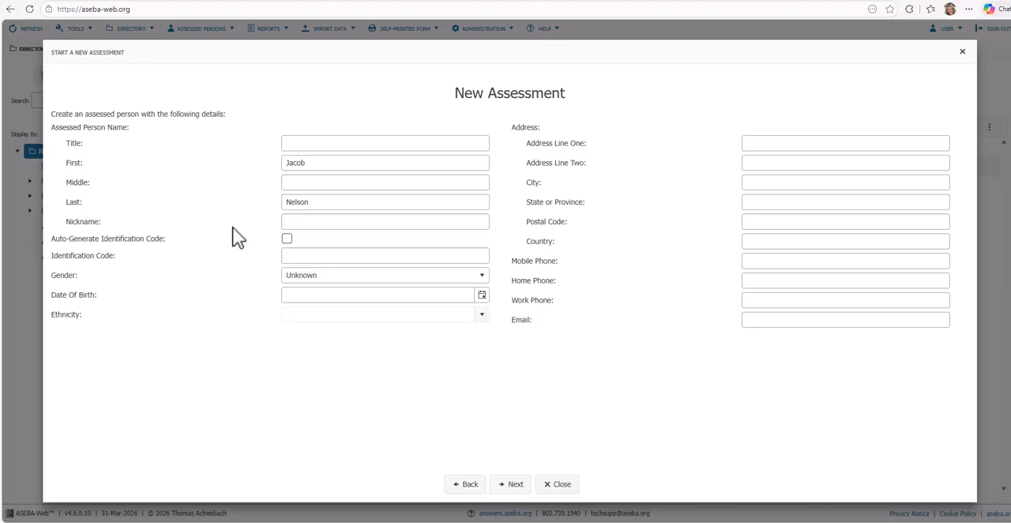
{"action": "left_click", "coordinate": [284, 240]}
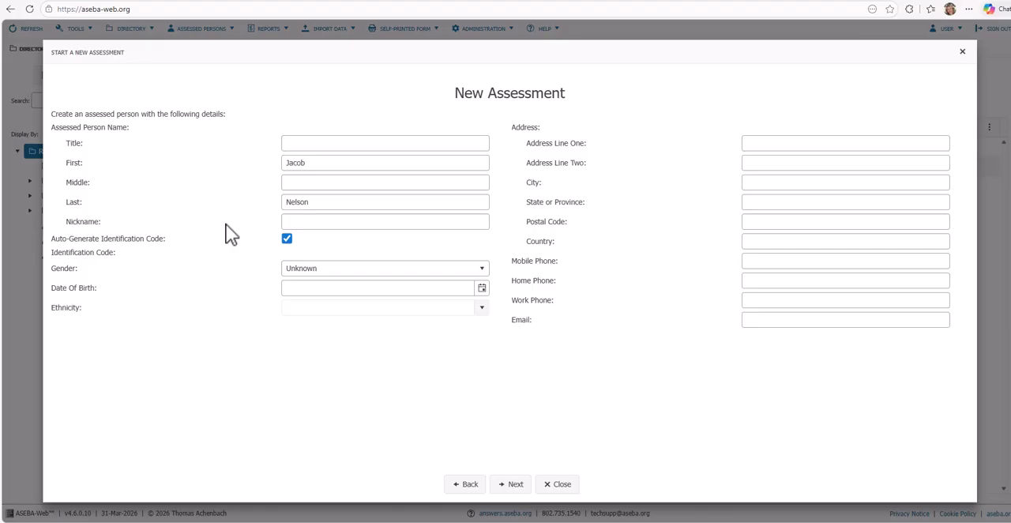
{"action": "left_click", "coordinate": [287, 239]}
Step: Enter a custom identification code for the assessed person and set the gender to Male
{"action": "left_click", "coordinate": [291, 255]}
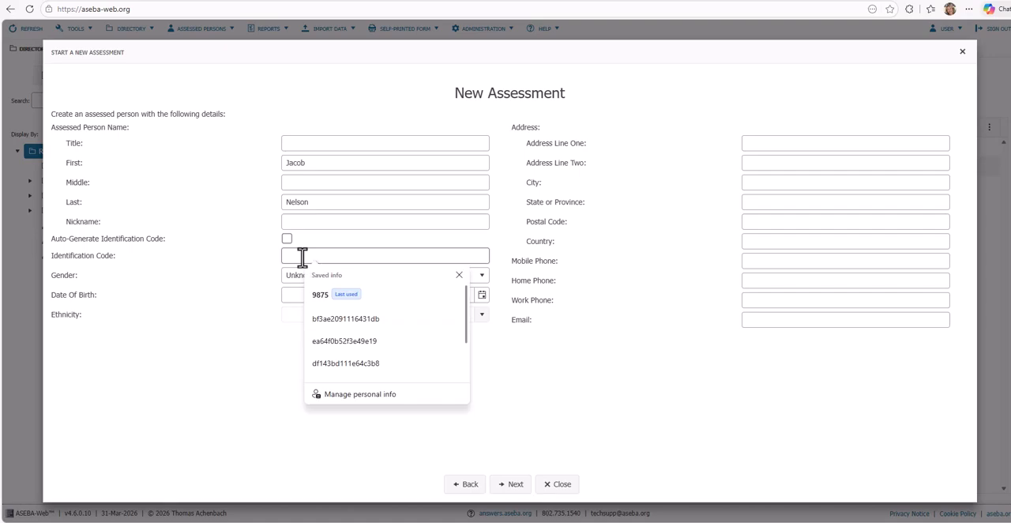
{"action": "type", "text": "8765"}
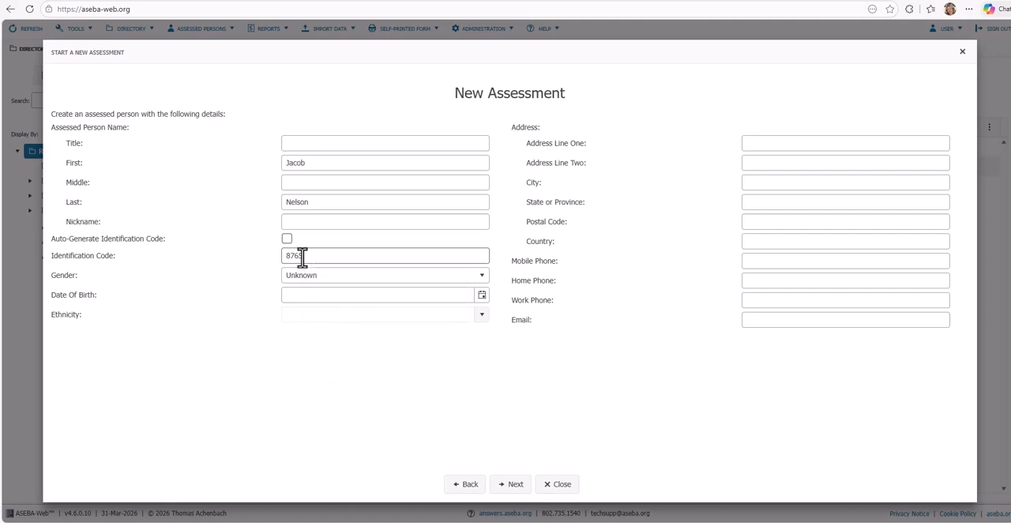
{"action": "left_click", "coordinate": [480, 278]}
{"action": "left_click", "coordinate": [338, 305]}
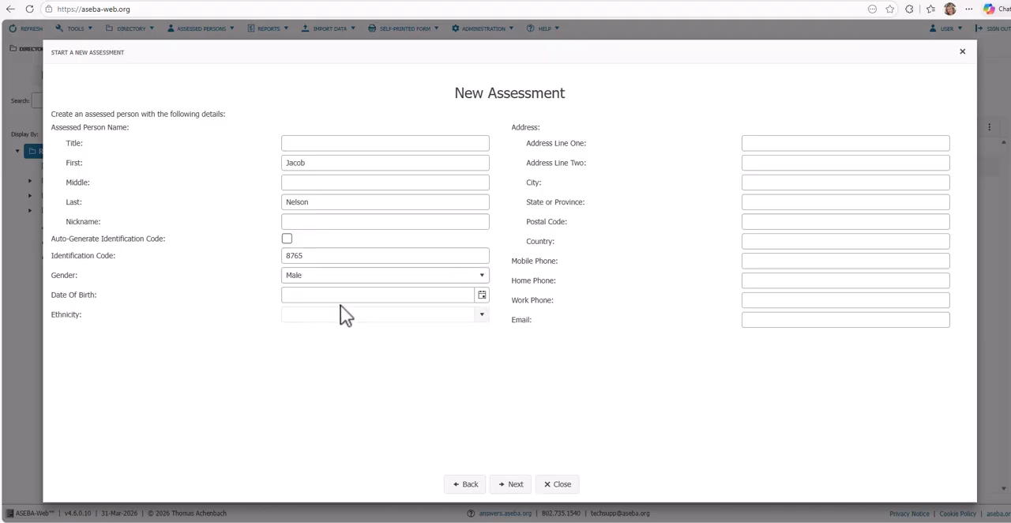
Step: Set the assessed person's date of birth from the calendar
{"action": "left_click", "coordinate": [482, 296]}
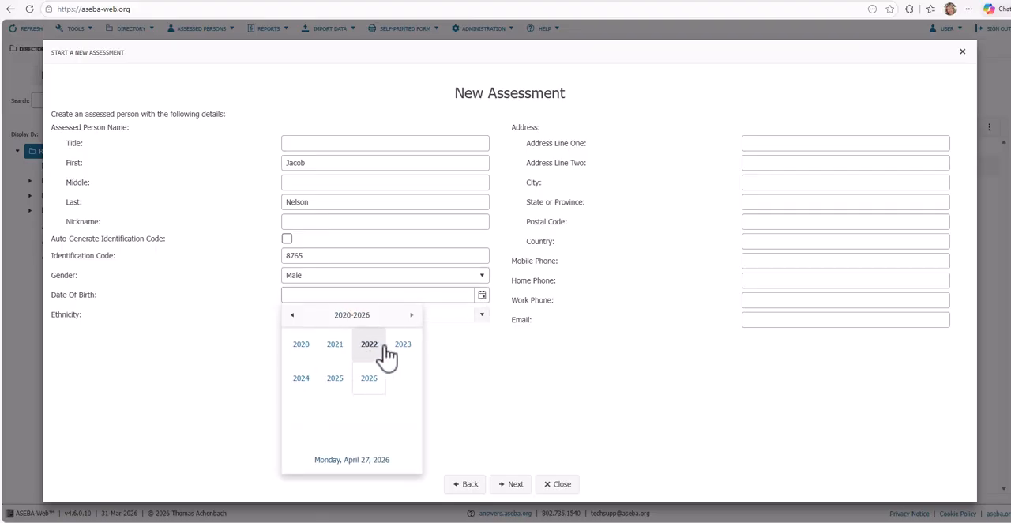
{"action": "left_click", "coordinate": [292, 315]}
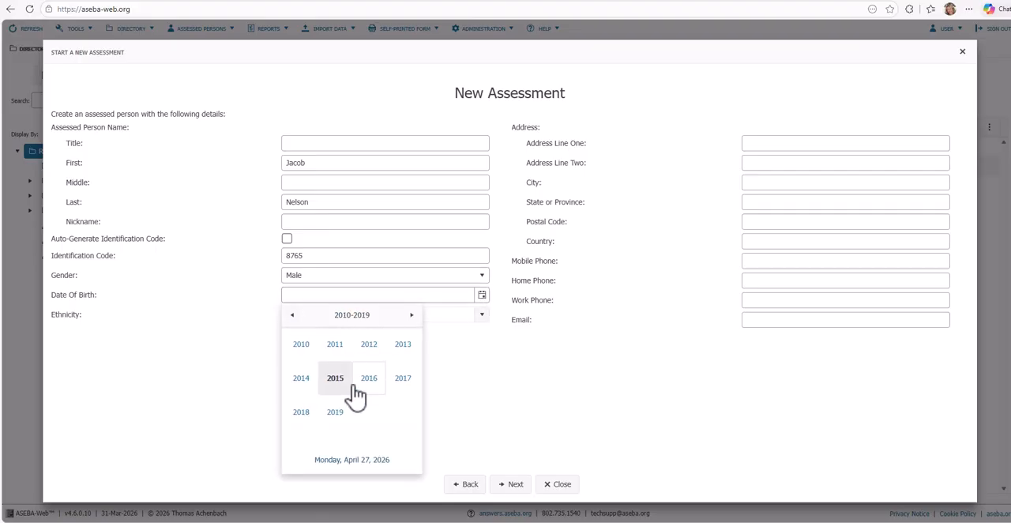
{"action": "left_click", "coordinate": [367, 383]}
{"action": "left_click", "coordinate": [377, 353]}
{"action": "left_click", "coordinate": [340, 386]}
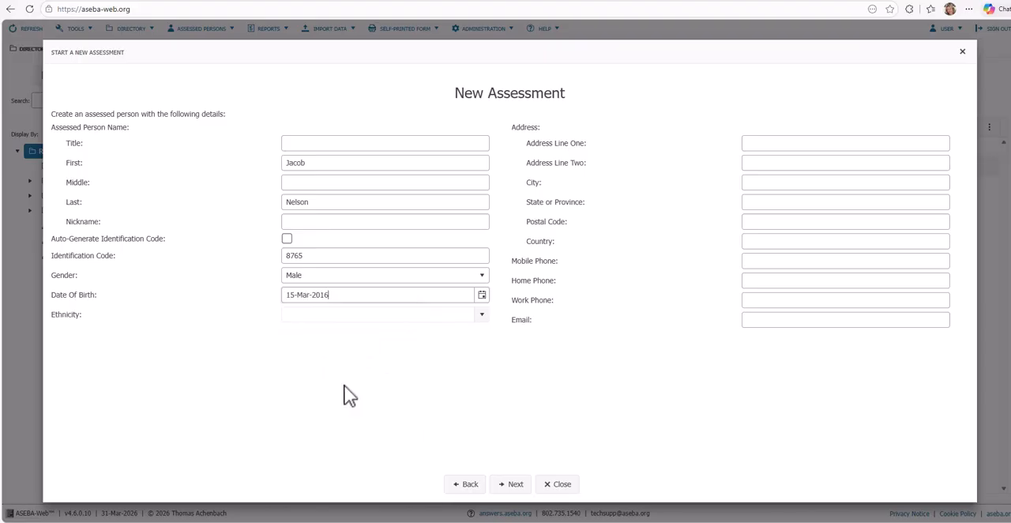
Step: Set the assessed person's ethnicity to Mixed and continue to the directory selection
{"action": "left_click", "coordinate": [481, 315]}
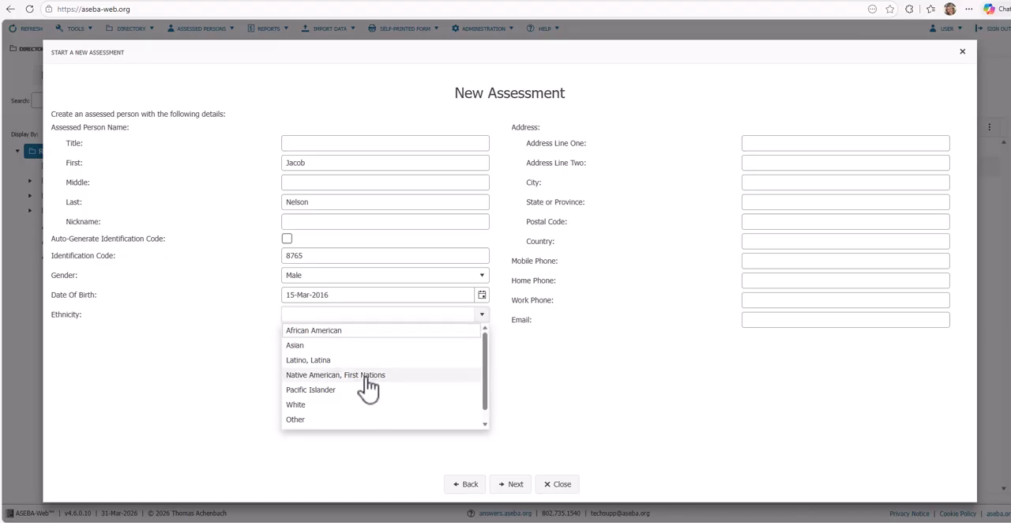
{"action": "scroll", "coordinate": [367, 387], "scroll_direction": "down", "scroll_amount": 1}
{"action": "left_click", "coordinate": [332, 433]}
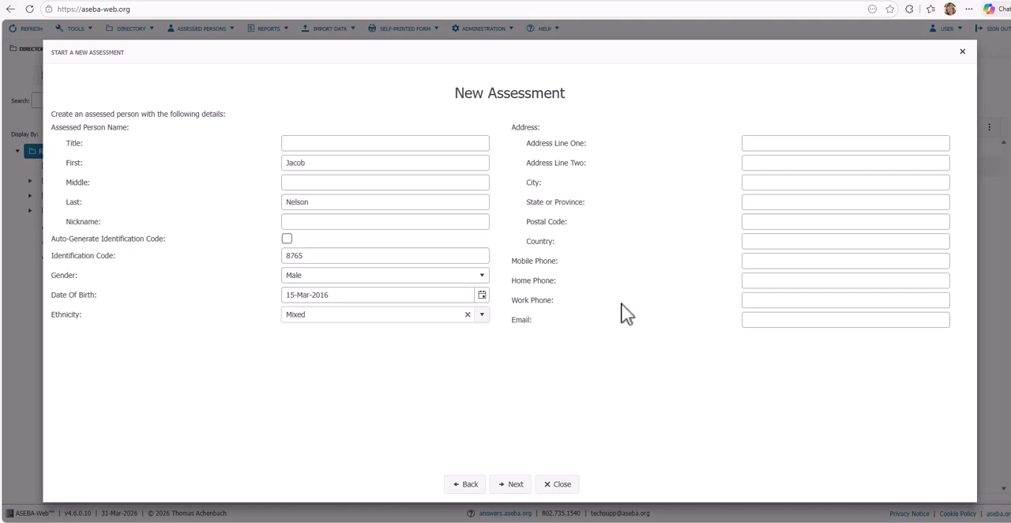
{"action": "left_click", "coordinate": [515, 484]}
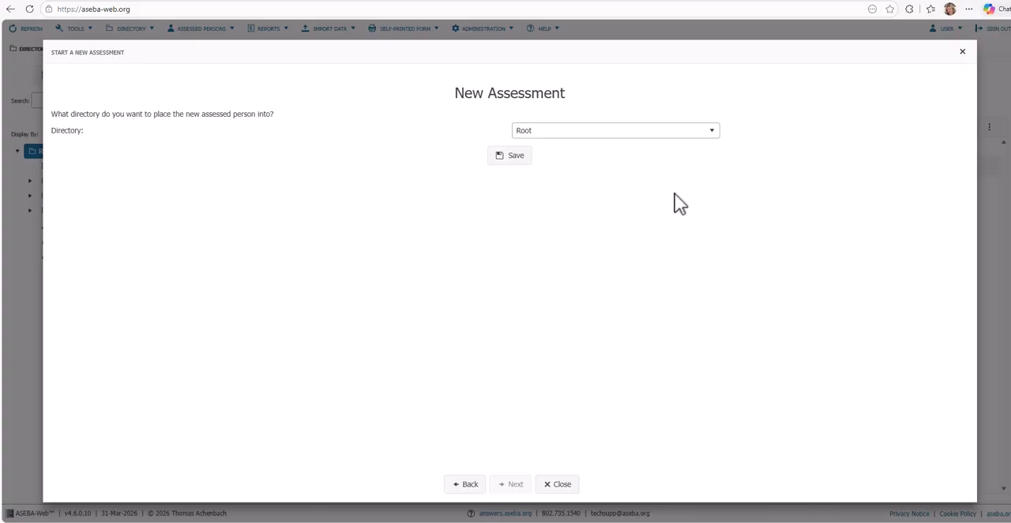
Step: Place the new assessed person in the family directory matching their last name and save the record
{"action": "left_click", "coordinate": [716, 135]}
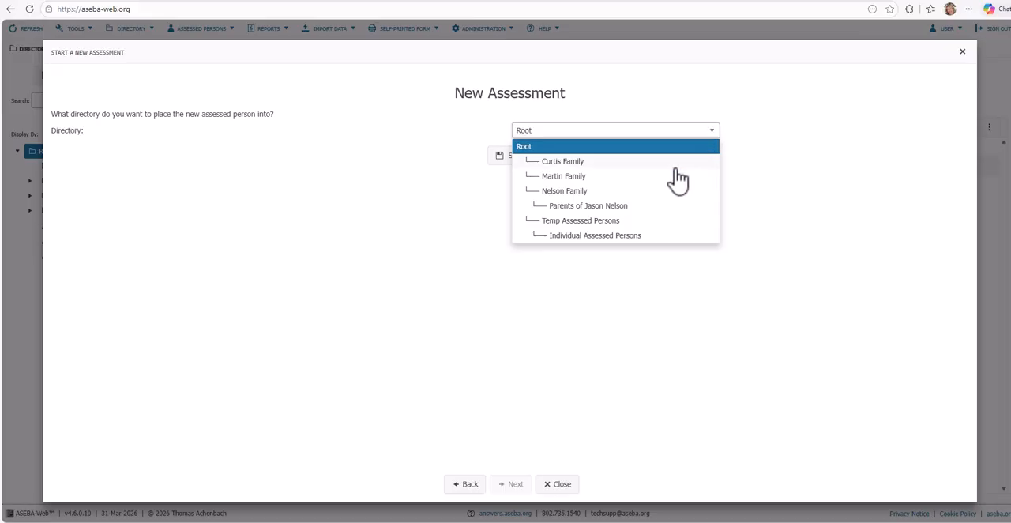
{"action": "left_click", "coordinate": [577, 193]}
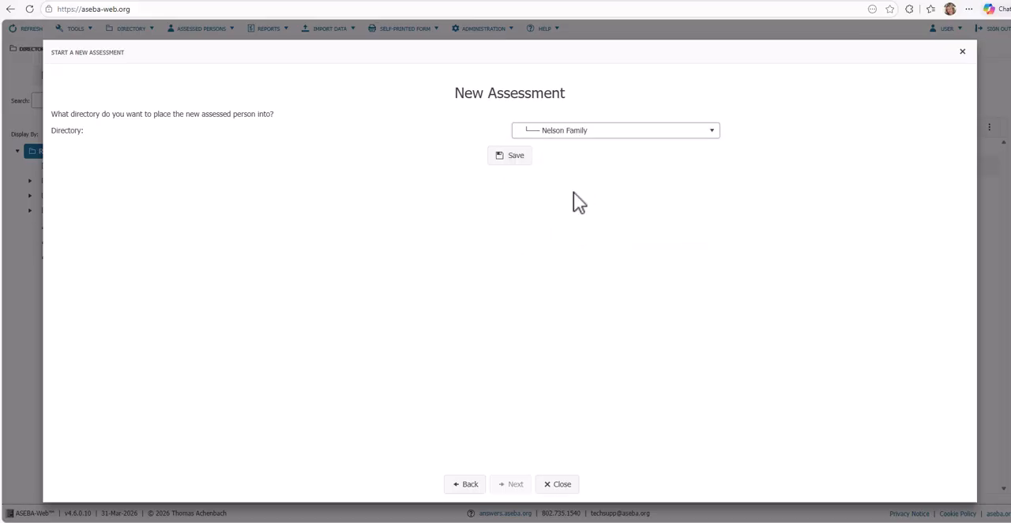
{"action": "left_click", "coordinate": [520, 158]}
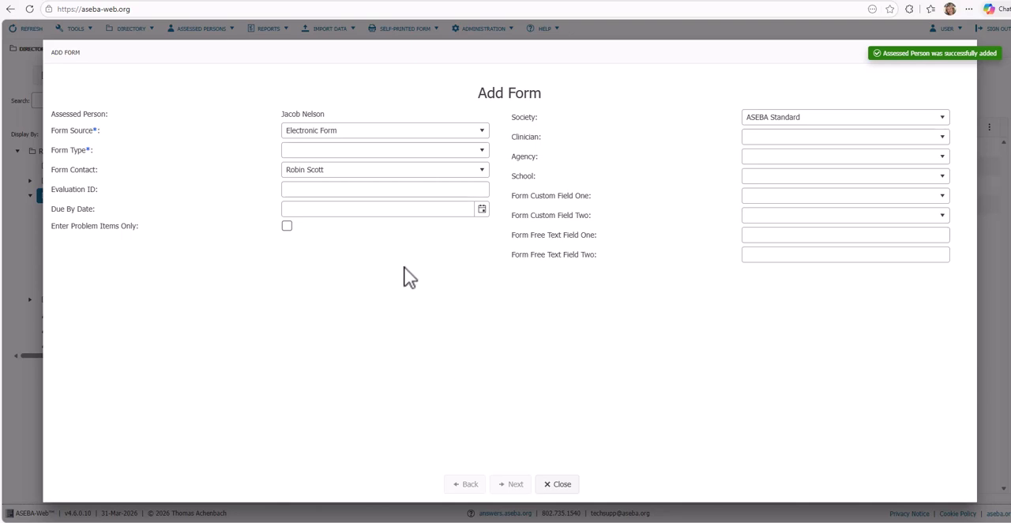
Step: Keep the form source as Electronic Form and set the form type to Child Behavior Checklist for Ages 6-18
{"action": "left_click", "coordinate": [488, 136]}
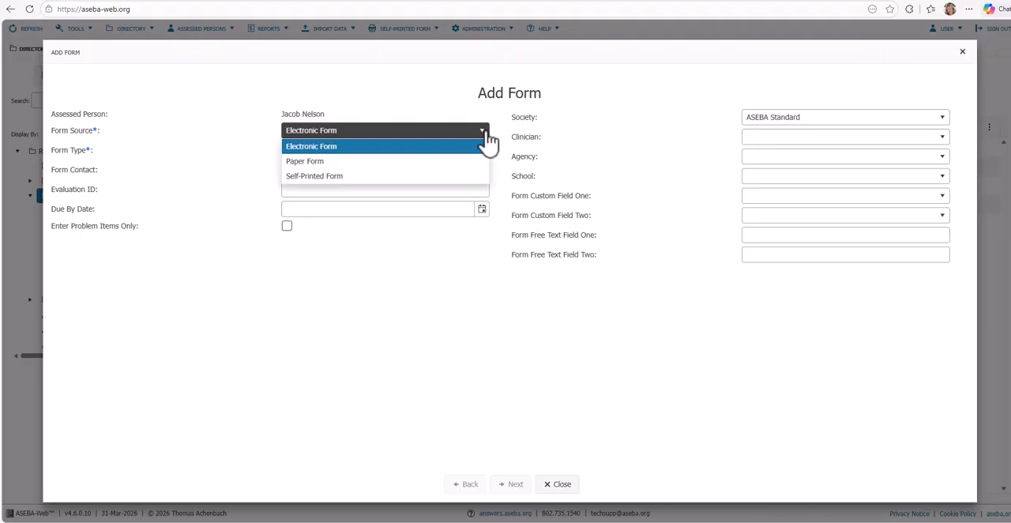
{"action": "left_click", "coordinate": [407, 148]}
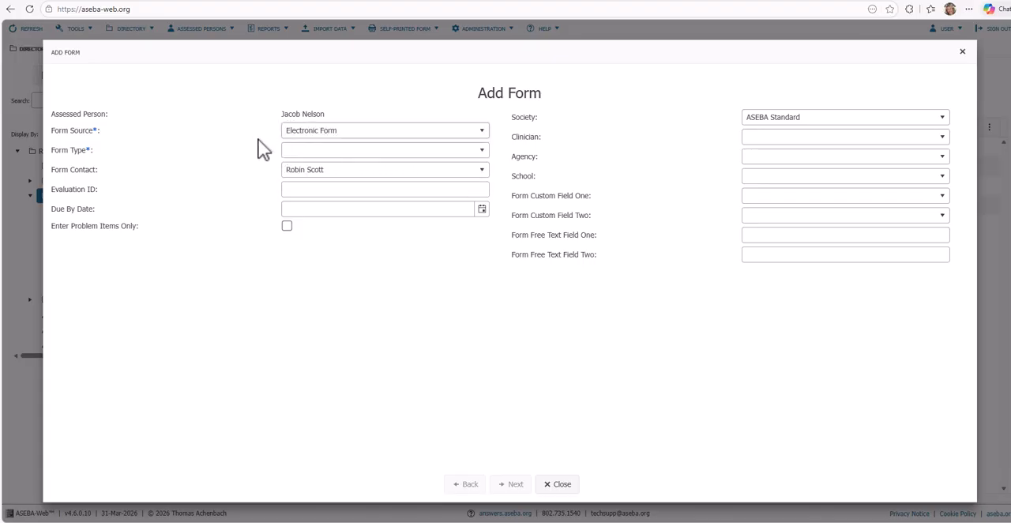
{"action": "left_click", "coordinate": [484, 156]}
{"action": "scroll", "coordinate": [463, 207], "scroll_direction": "down", "scroll_amount": 4}
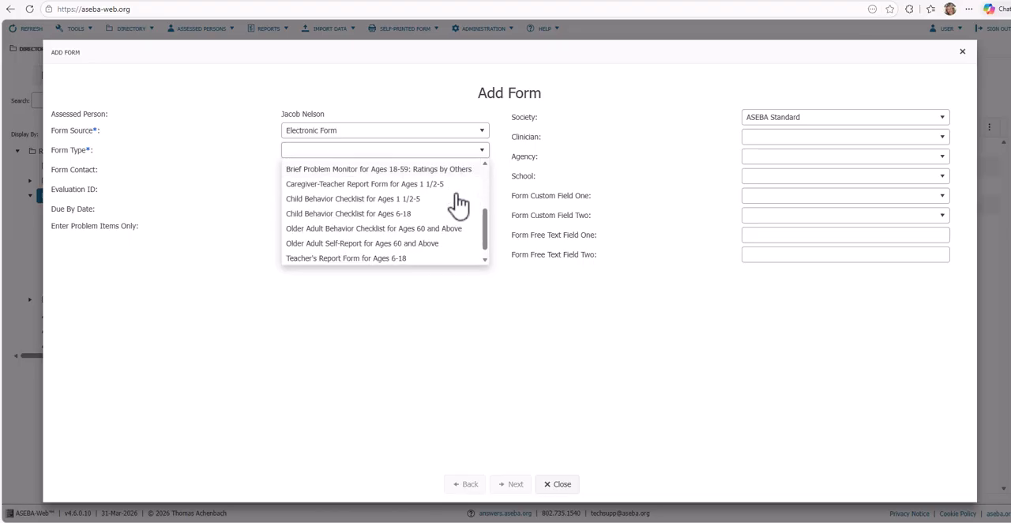
{"action": "left_click", "coordinate": [425, 209]}
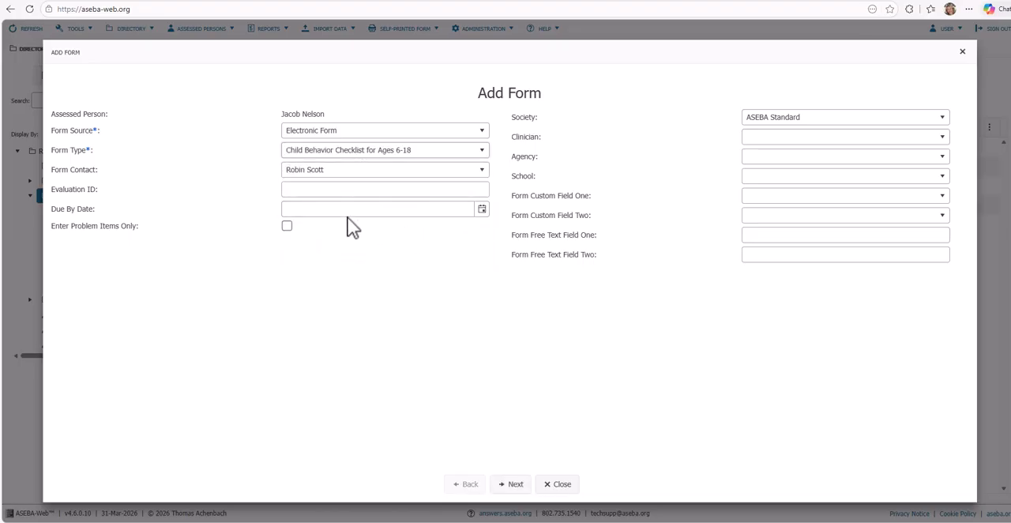
Step: Review the form contacts available for the new form, keeping the preselected contact
{"action": "left_click", "coordinate": [338, 171]}
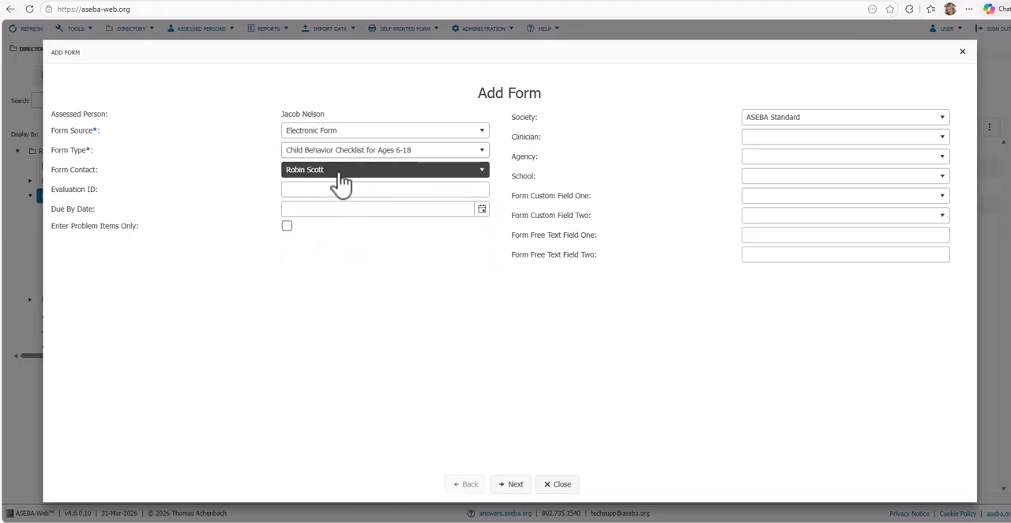
{"action": "left_click", "coordinate": [338, 172]}
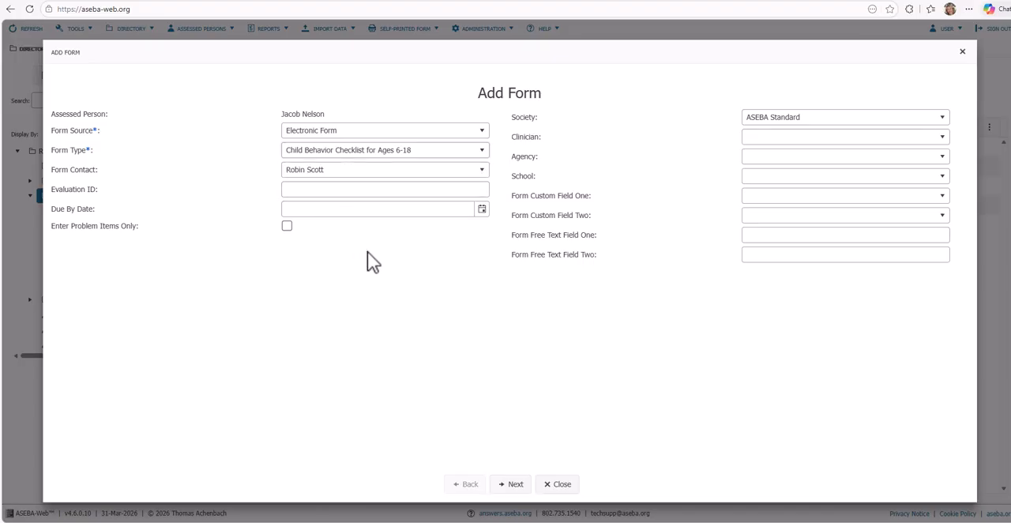
{"action": "left_click", "coordinate": [482, 173]}
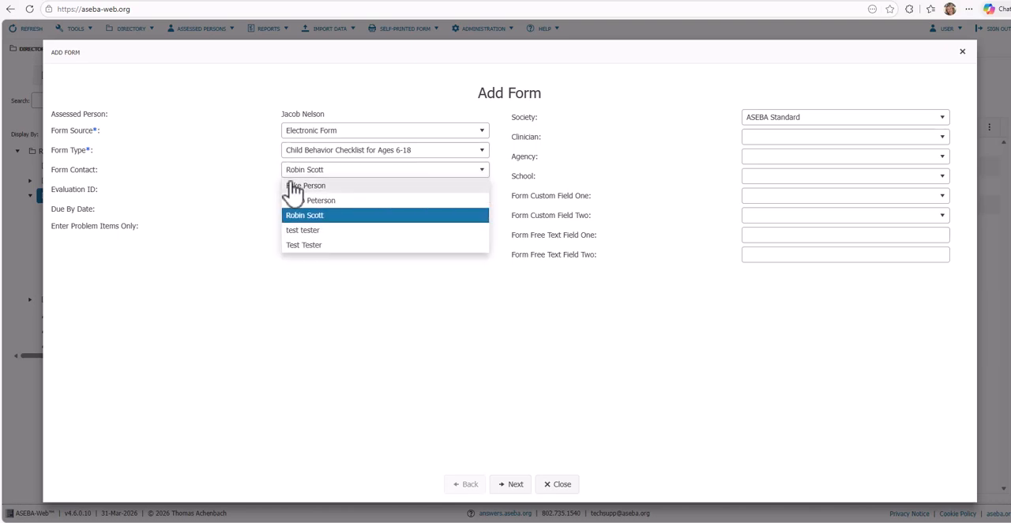
{"action": "left_click", "coordinate": [237, 188]}
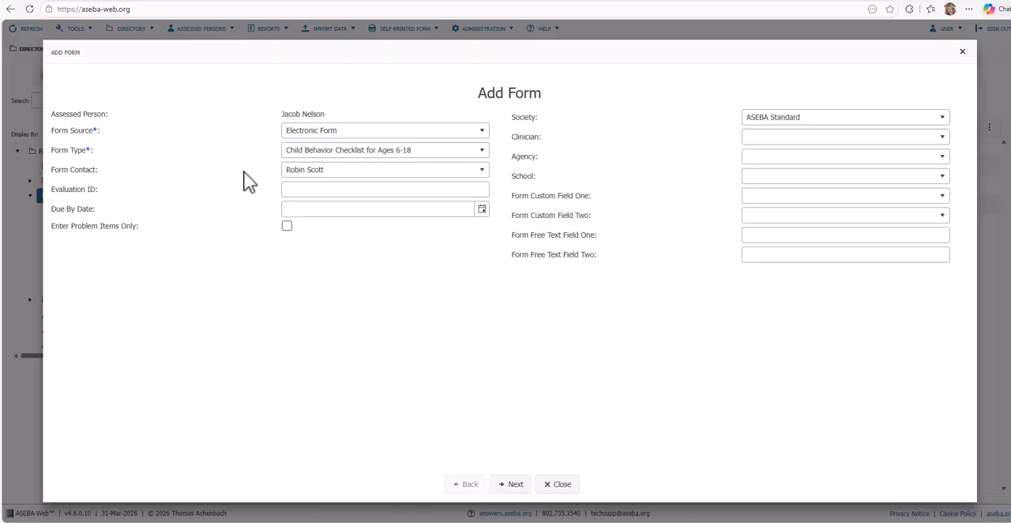
{"action": "left_click", "coordinate": [441, 171]}
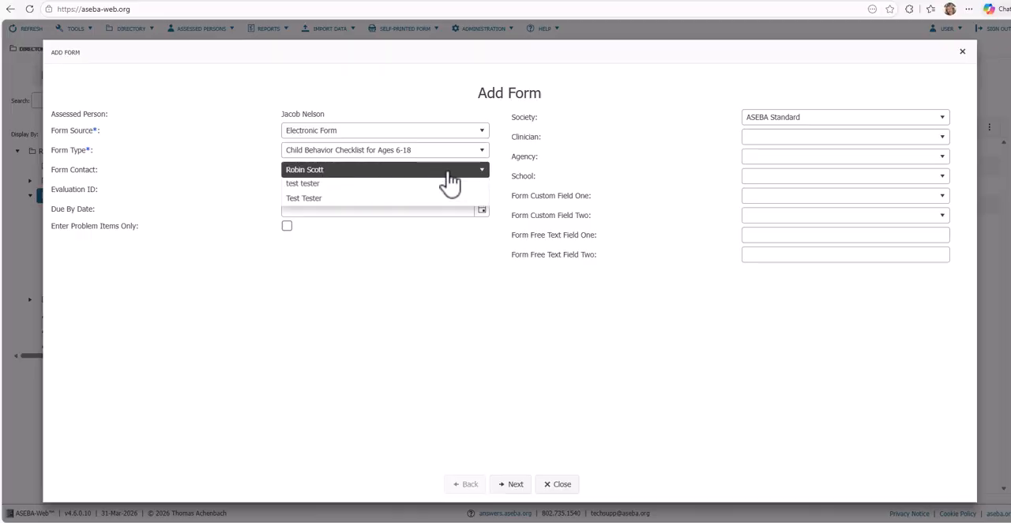
{"action": "left_click", "coordinate": [251, 172]}
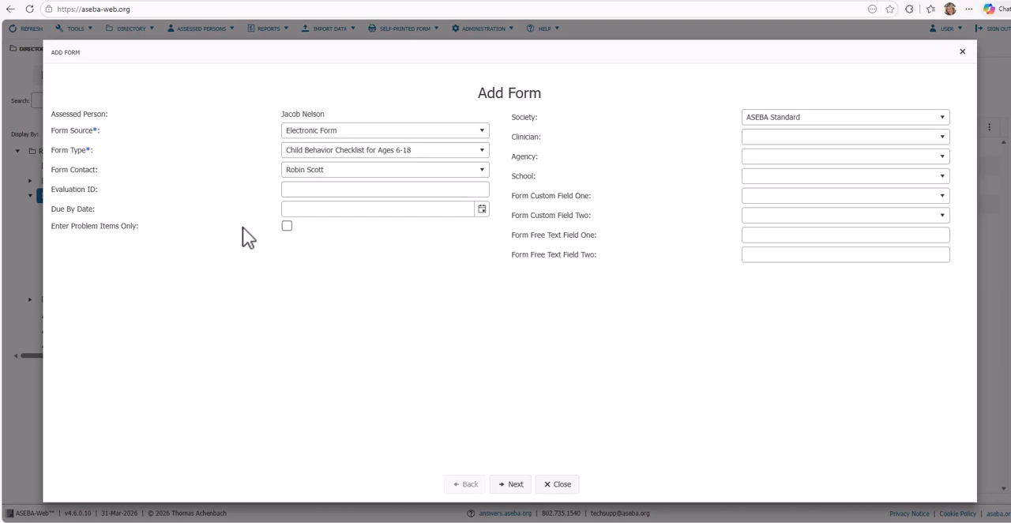
Step: Examine the Enter Problem Items Only option and browse the societies available for the form
{"action": "left_click", "coordinate": [288, 226]}
{"action": "left_click", "coordinate": [286, 227]}
{"action": "left_click", "coordinate": [945, 123]}
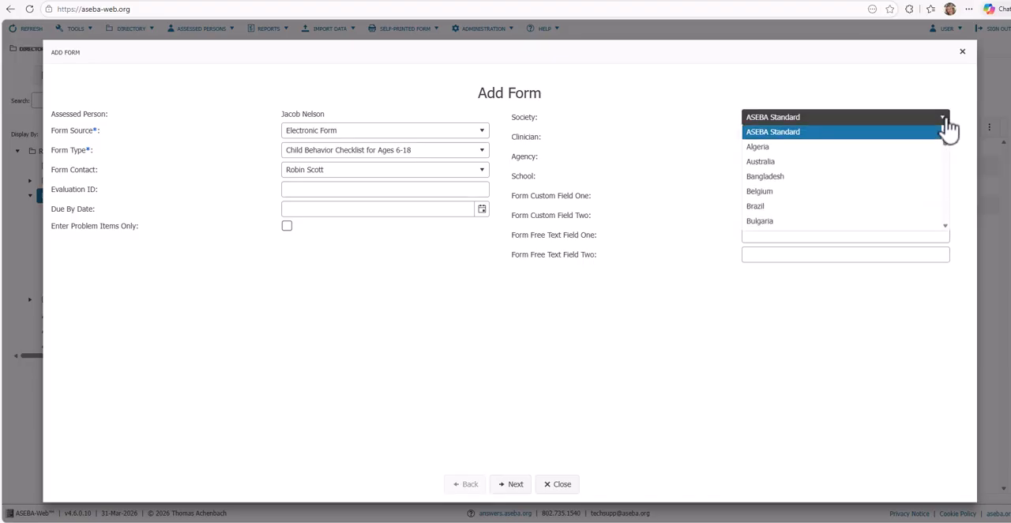
{"action": "scroll", "coordinate": [932, 162], "scroll_direction": "down", "scroll_amount": 3}
{"action": "scroll", "coordinate": [929, 162], "scroll_direction": "down", "scroll_amount": 2}
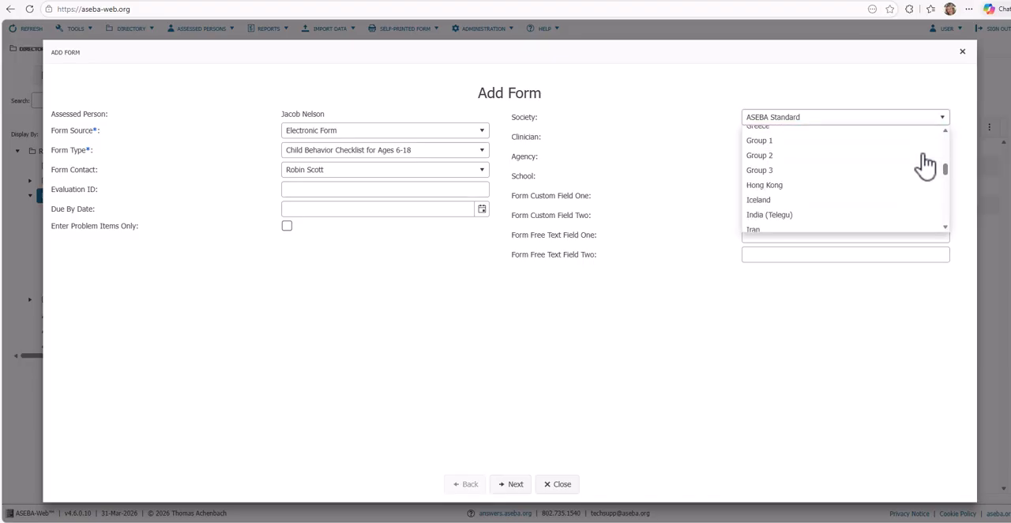
{"action": "left_click", "coordinate": [713, 132]}
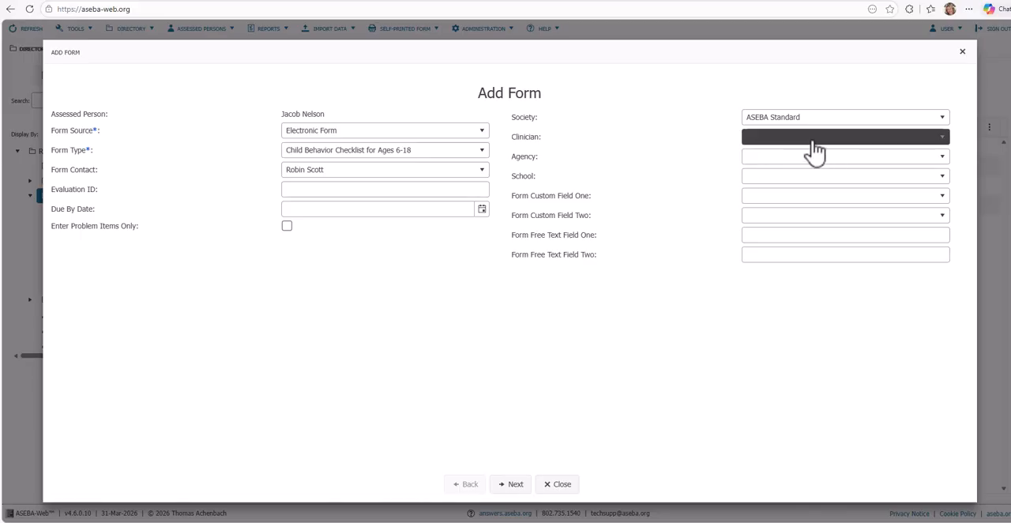
Step: Review the clinician, agency and school choices available for the form
{"action": "left_click", "coordinate": [929, 150]}
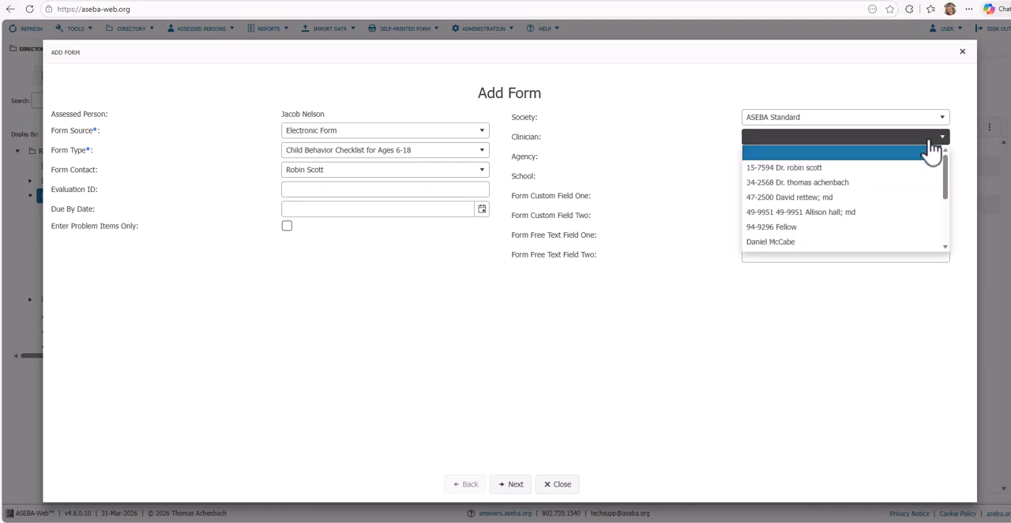
{"action": "left_click", "coordinate": [648, 141]}
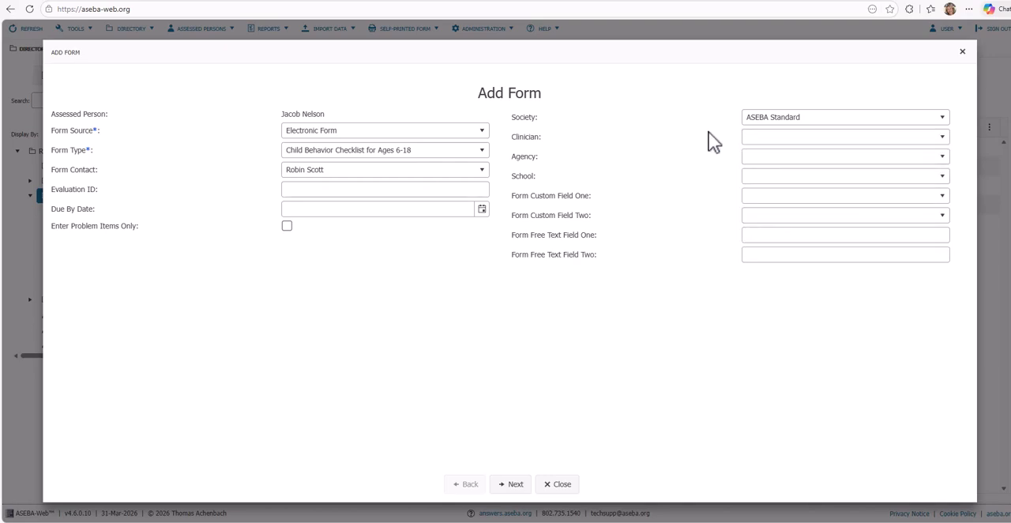
{"action": "left_click", "coordinate": [757, 160]}
{"action": "left_click", "coordinate": [682, 162]}
{"action": "left_click", "coordinate": [745, 179]}
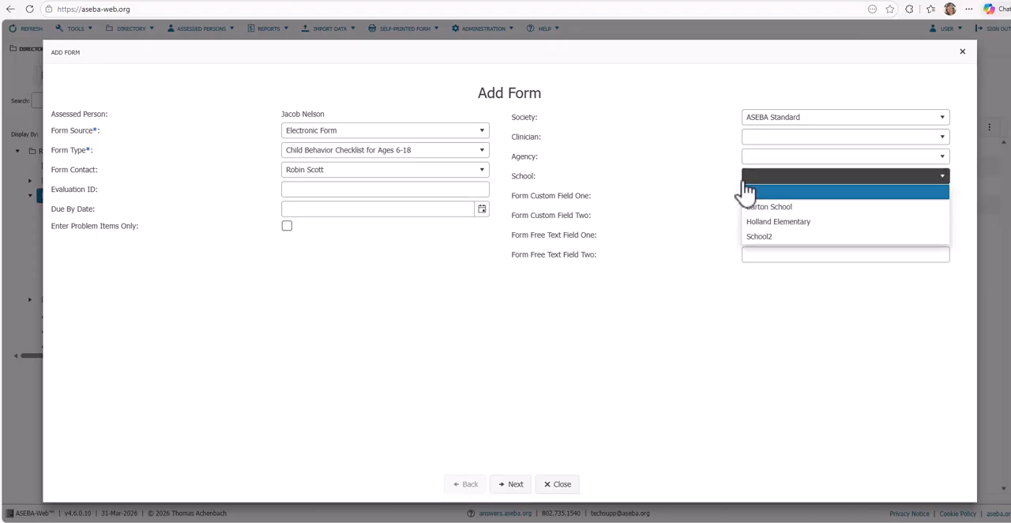
{"action": "left_click", "coordinate": [686, 142]}
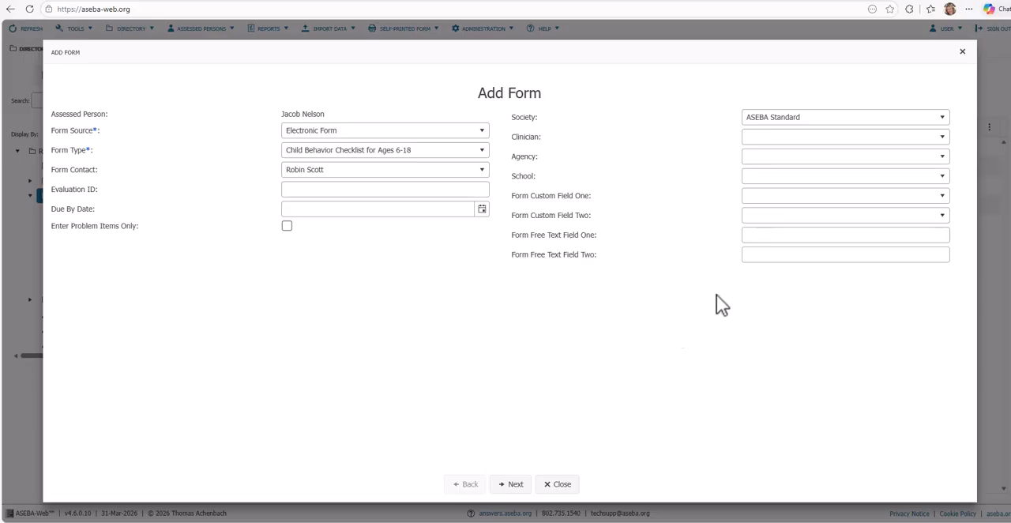
Step: Assign the last clinician in the initially shown choices, the Howard Center agency and the Holland Elementary school, and continue to the informant selection
{"action": "left_click", "coordinate": [773, 139]}
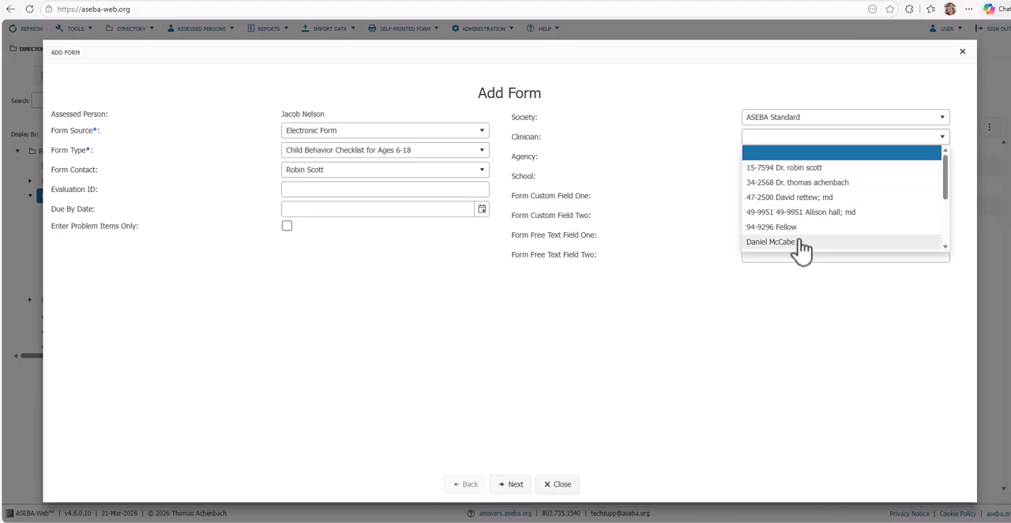
{"action": "left_click", "coordinate": [801, 243]}
{"action": "left_click", "coordinate": [790, 158]}
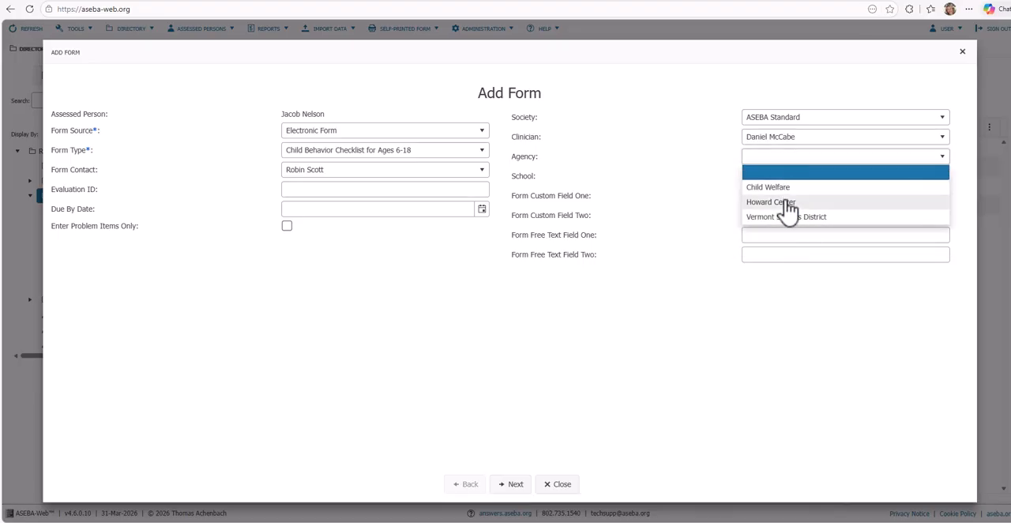
{"action": "left_click", "coordinate": [789, 203]}
{"action": "left_click", "coordinate": [790, 178]}
{"action": "left_click", "coordinate": [790, 222]}
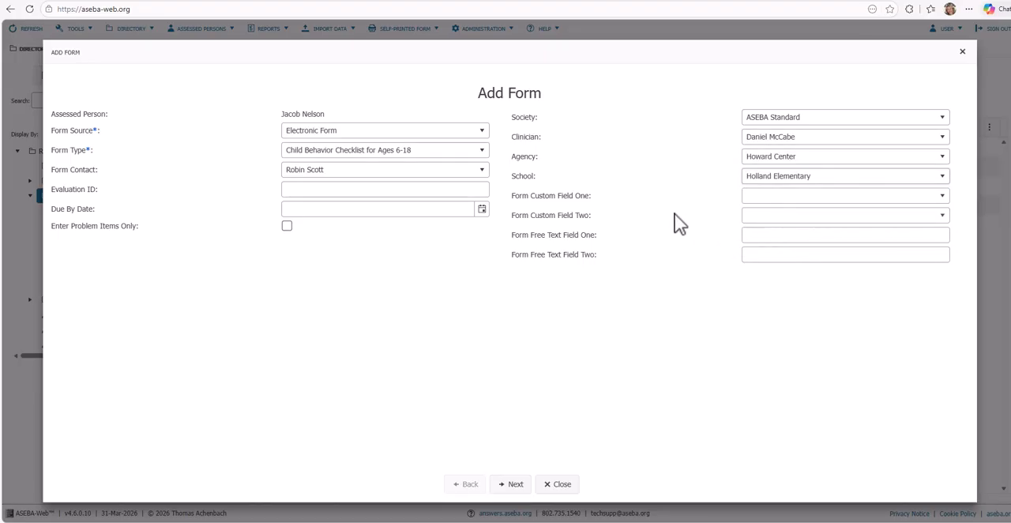
{"action": "left_click", "coordinate": [515, 486]}
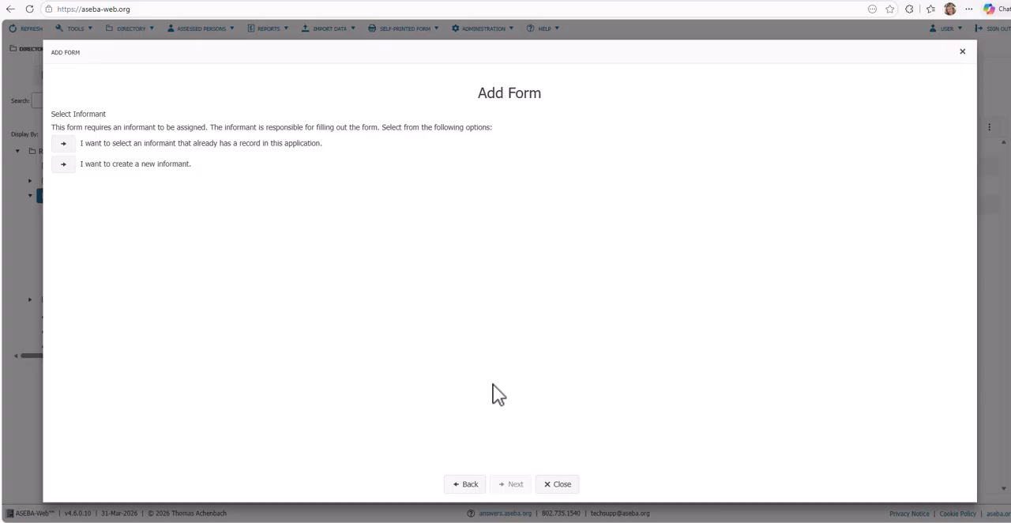
Step: Create a new informant for the form and enter the informant's first and last name
{"action": "left_click", "coordinate": [63, 165]}
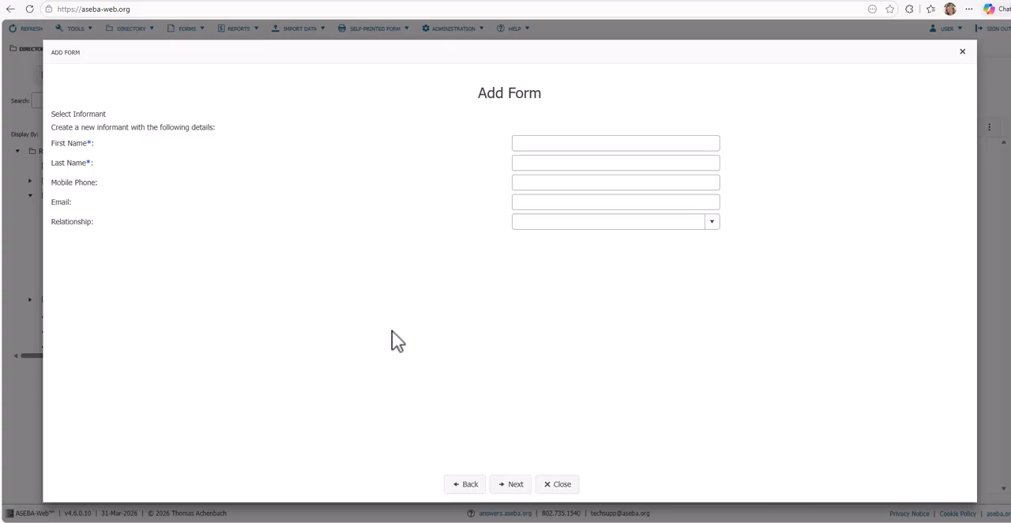
{"action": "left_click", "coordinate": [530, 164]}
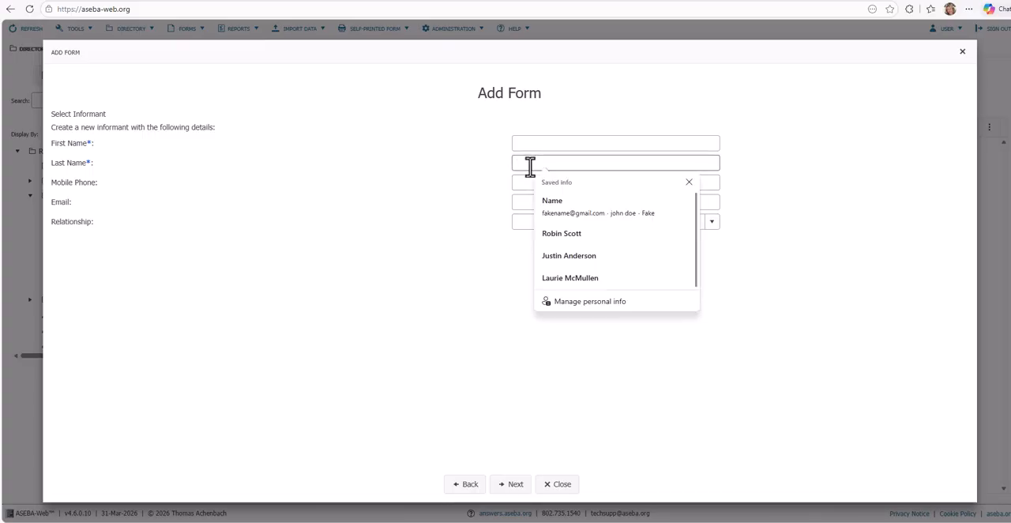
{"action": "left_click", "coordinate": [526, 147]}
{"action": "key", "text": "Tab"}
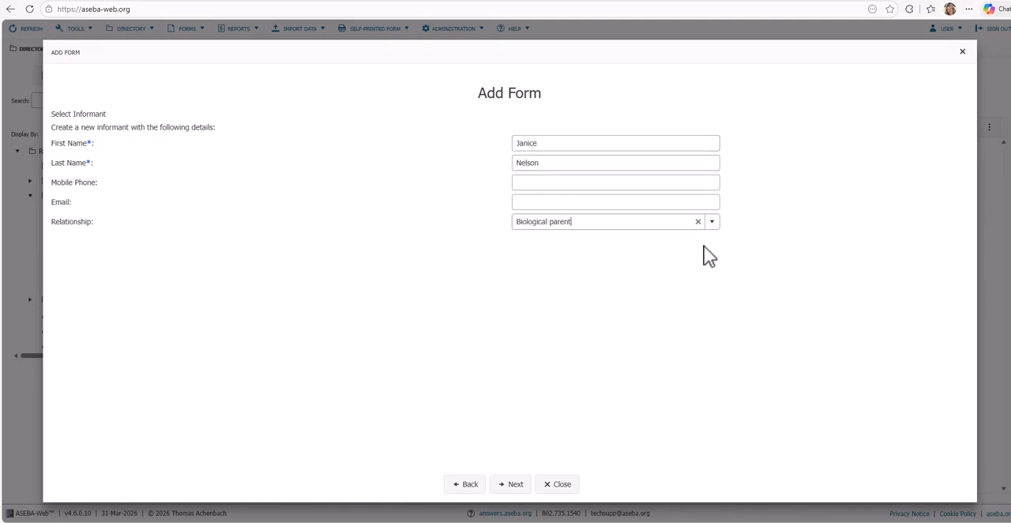
Step: Set the informant's relationship to Biological parent and submit the new form from its review page
{"action": "left_click", "coordinate": [714, 222]}
{"action": "left_click", "coordinate": [585, 254]}
{"action": "left_click", "coordinate": [514, 485]}
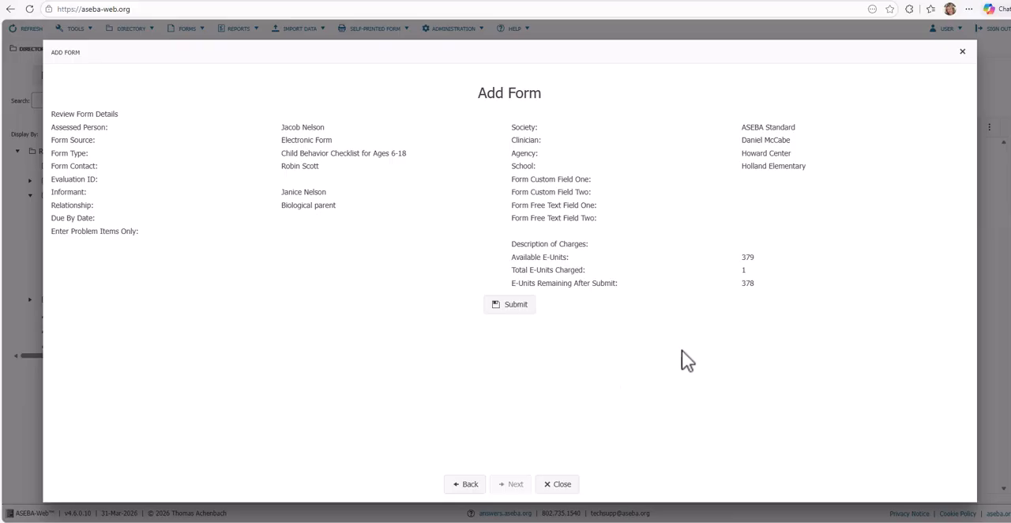
{"action": "left_click", "coordinate": [511, 316]}
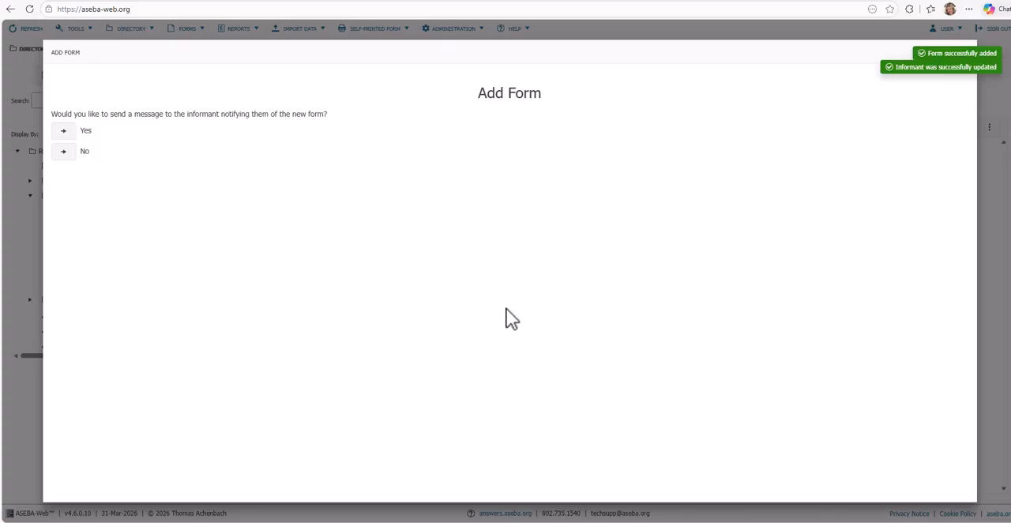
Step: Choose to notify the informant of the new form and fill in the informant's e-mail address
{"action": "left_click", "coordinate": [65, 131]}
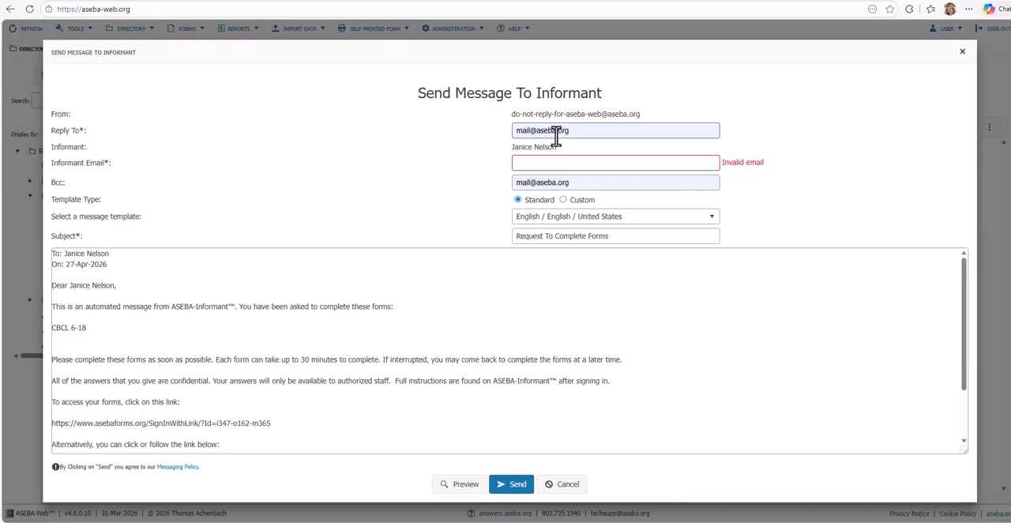
{"action": "left_click", "coordinate": [537, 164]}
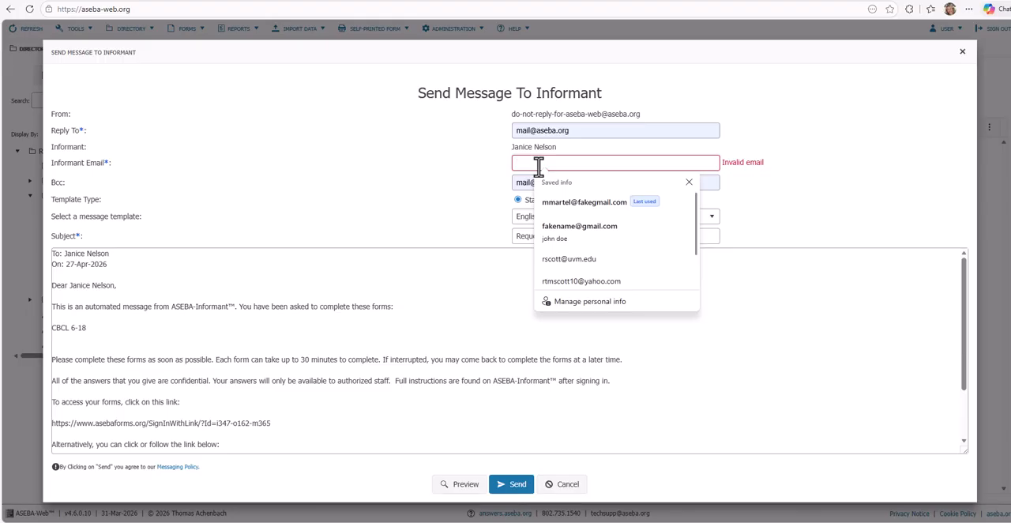
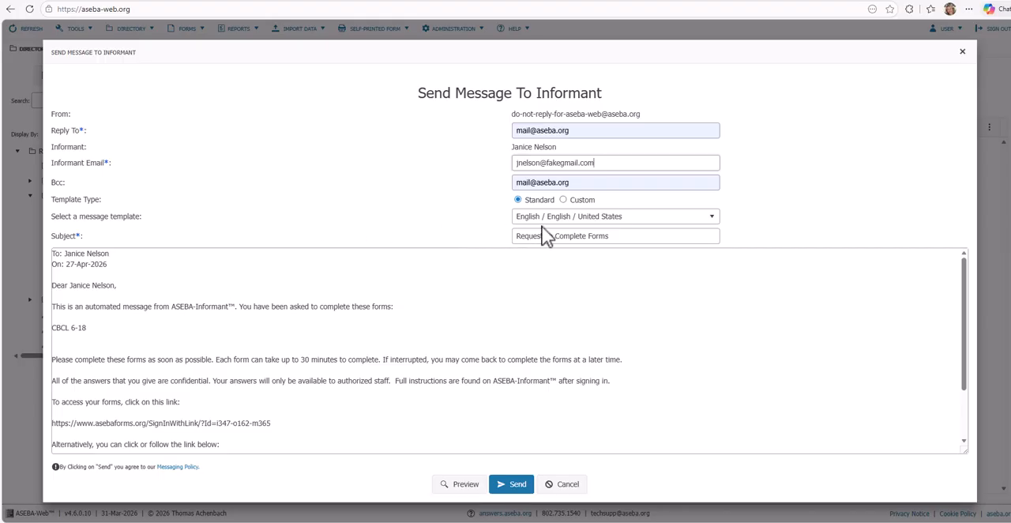
Step: Keep the standard English / English / United States message template, review the message text and send it to the informant
{"action": "left_click", "coordinate": [719, 229]}
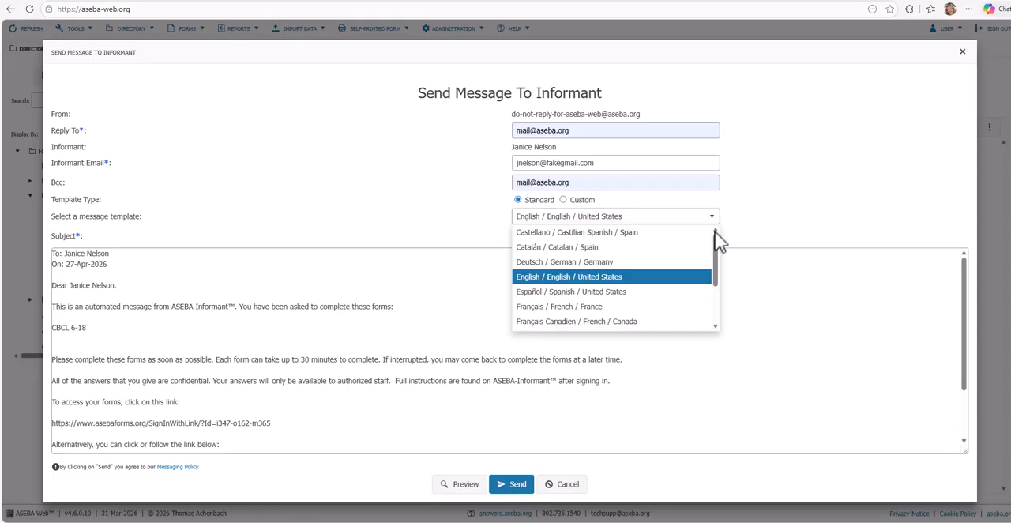
{"action": "mouse_move", "coordinate": [715, 263]}
{"action": "left_mouse_down"}
{"action": "mouse_move", "coordinate": [713, 316]}
{"action": "mouse_move", "coordinate": [716, 266]}
{"action": "left_mouse_up"}
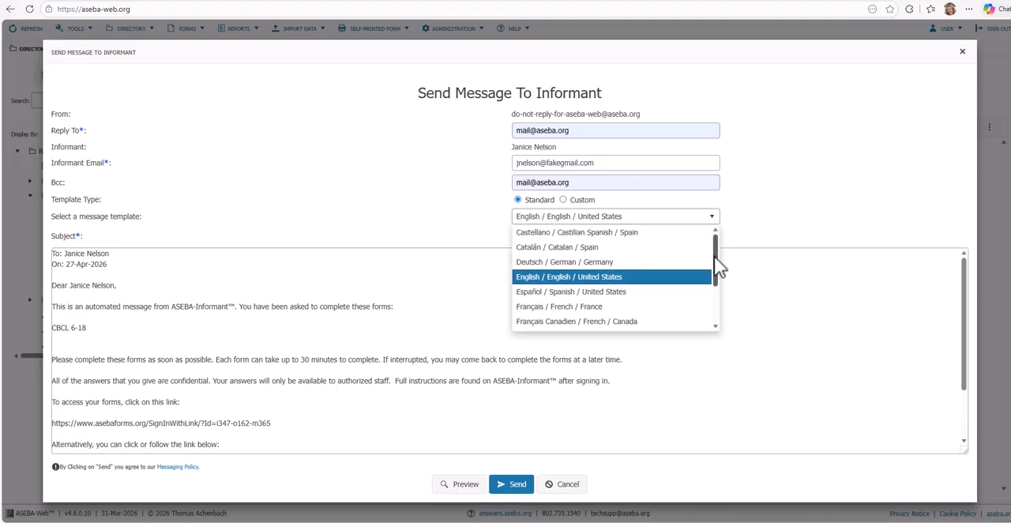
{"action": "left_click", "coordinate": [792, 186]}
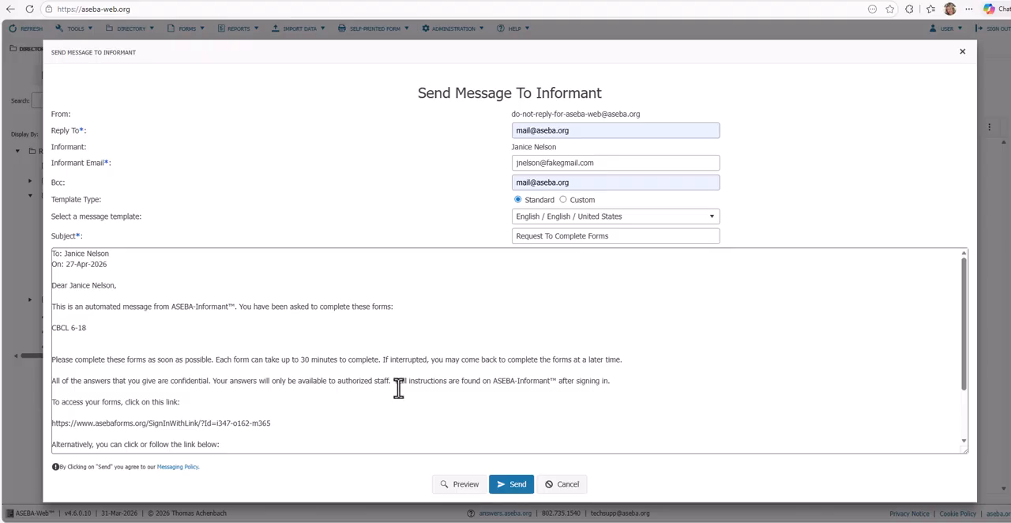
{"action": "scroll", "coordinate": [392, 393], "scroll_direction": "down", "scroll_amount": 3}
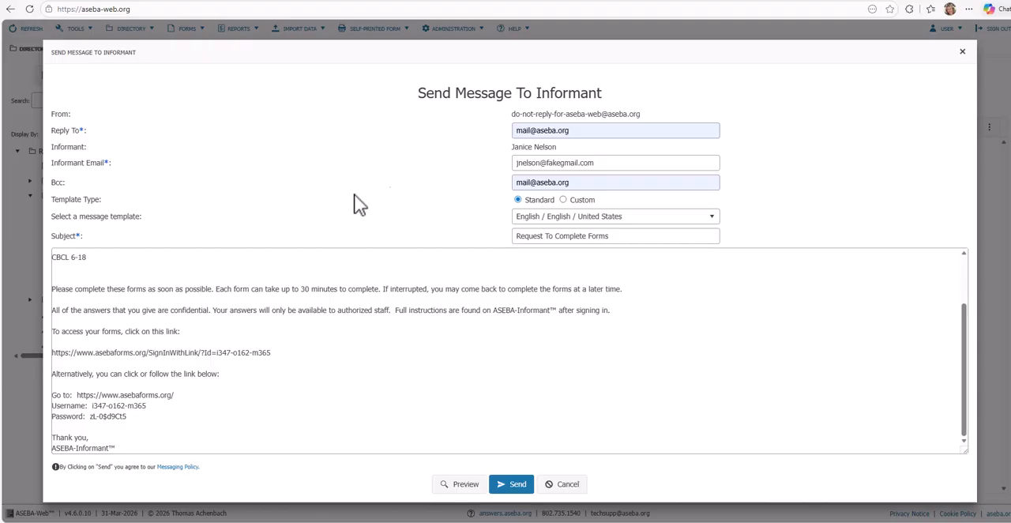
{"action": "left_click", "coordinate": [515, 488]}
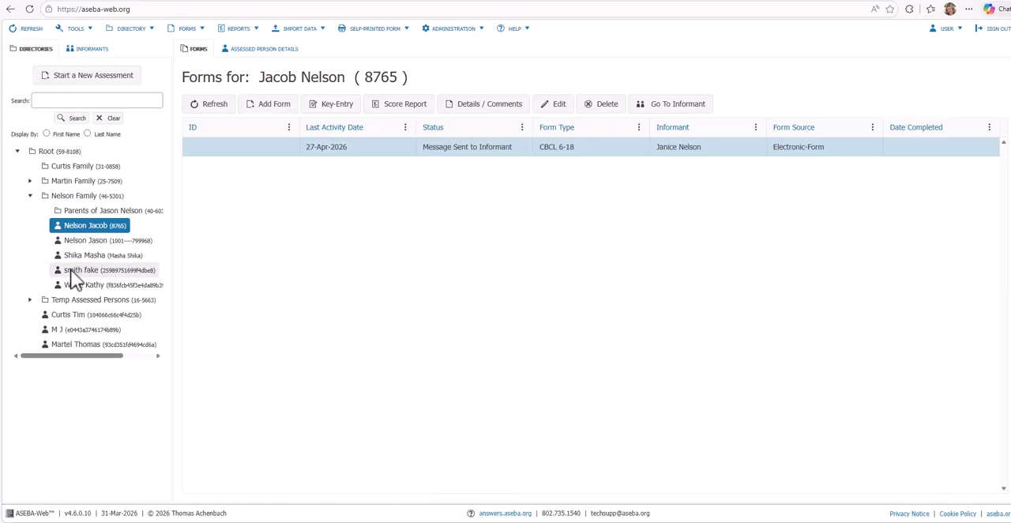
Step: Open the forms of the assessed person listed directly below the new one in the family directory and examine the form statuses
{"action": "left_click", "coordinate": [82, 241]}
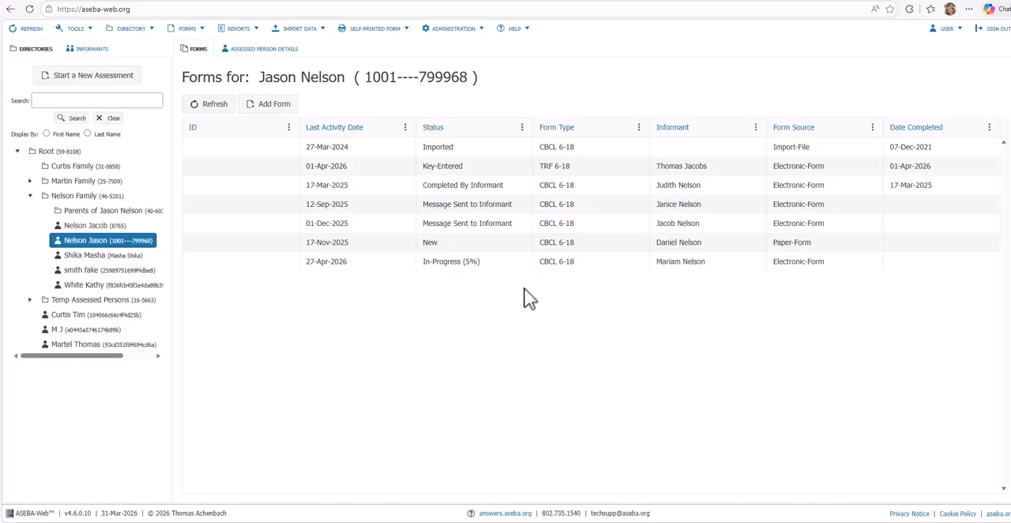
{"action": "left_click", "coordinate": [475, 190]}
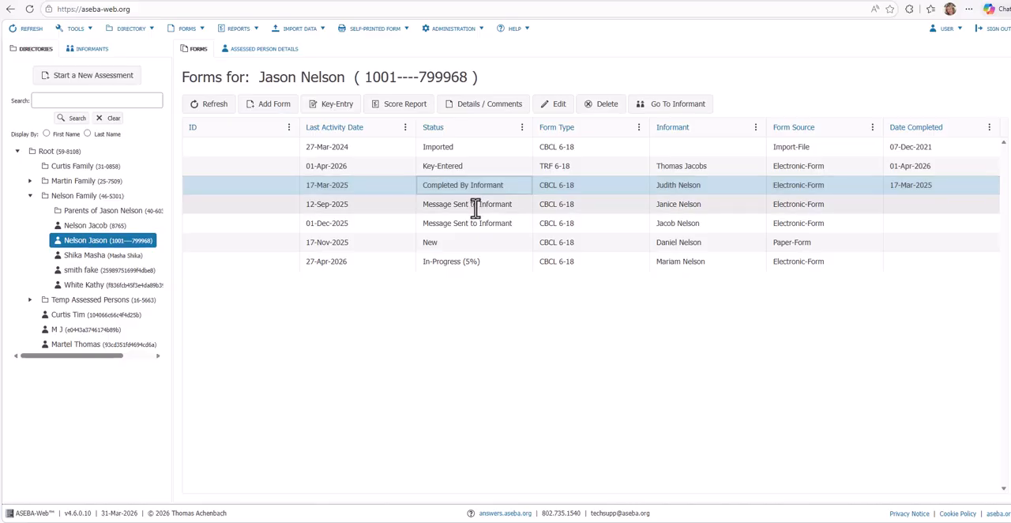
{"action": "left_click", "coordinate": [476, 204]}
{"action": "left_click", "coordinate": [476, 223]}
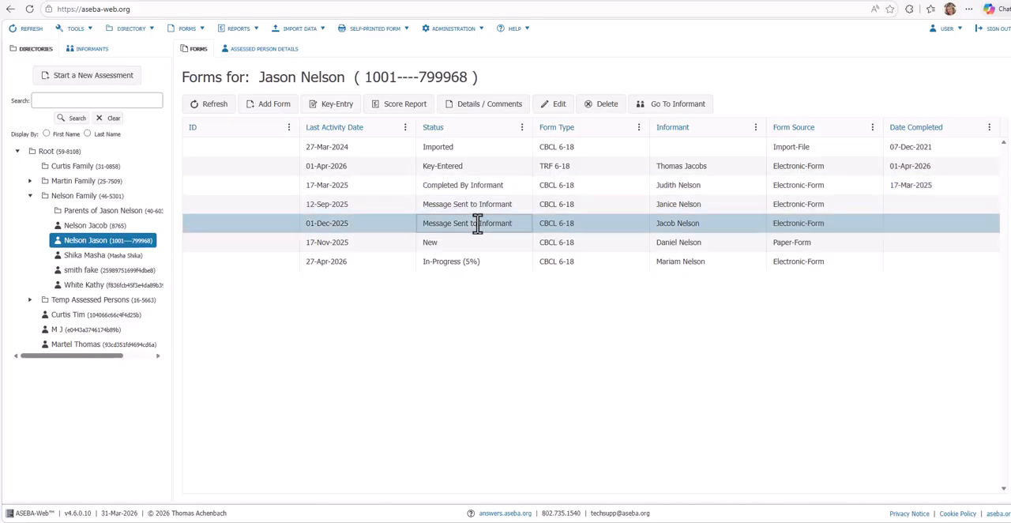
{"action": "left_click", "coordinate": [463, 262]}
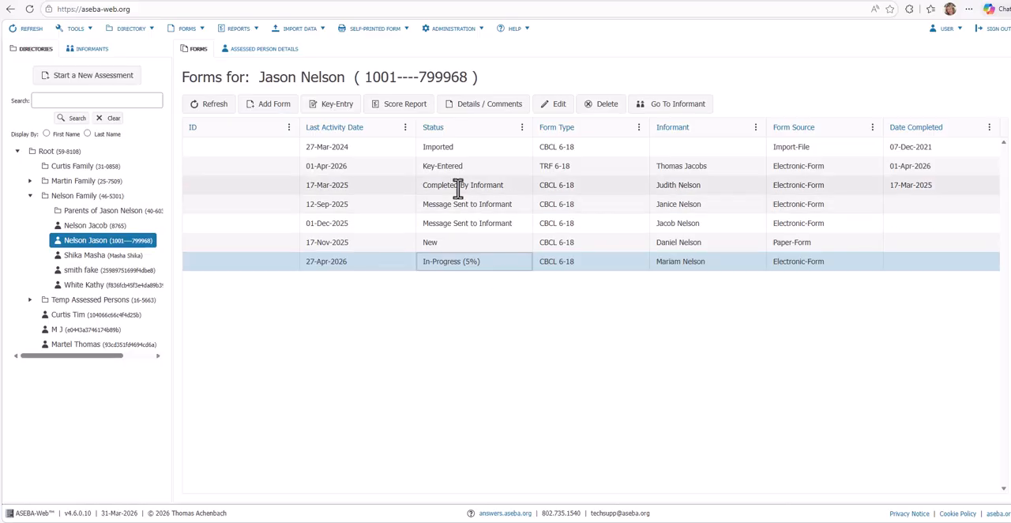
{"action": "left_click", "coordinate": [937, 478]}
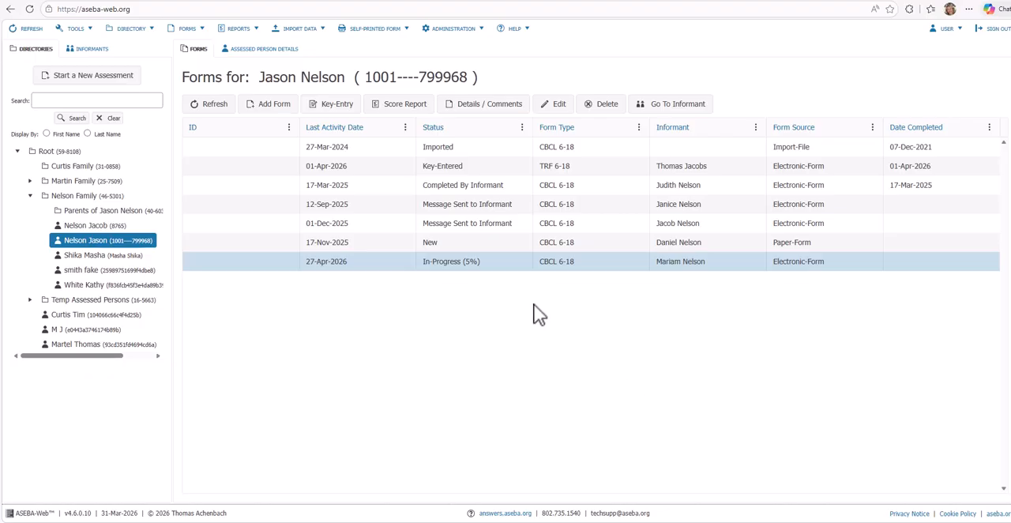
Step: Open the score report of the CBCL 6-18 form with status Completed By Informant and review its pages through the Narrative Report And Critical Items
{"action": "left_click", "coordinate": [481, 187]}
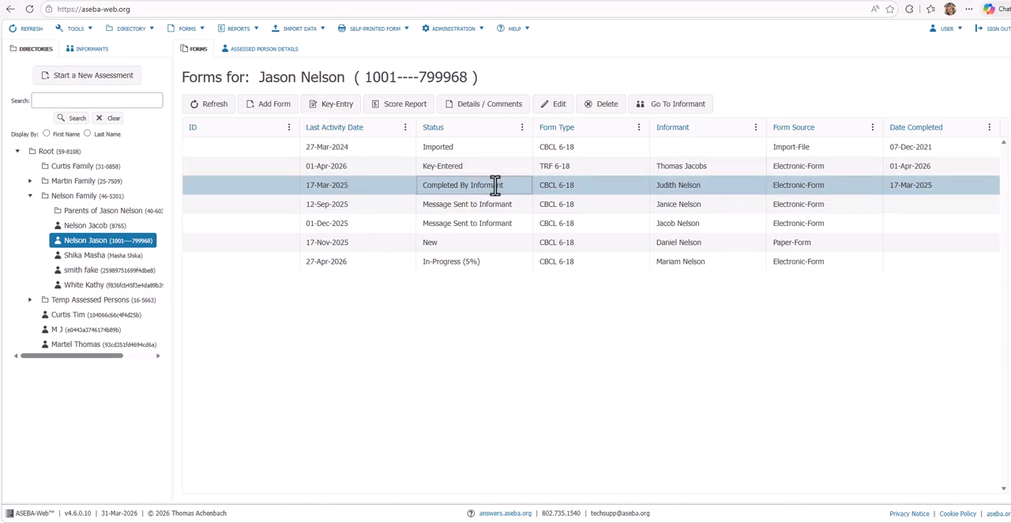
{"action": "left_click", "coordinate": [407, 115]}
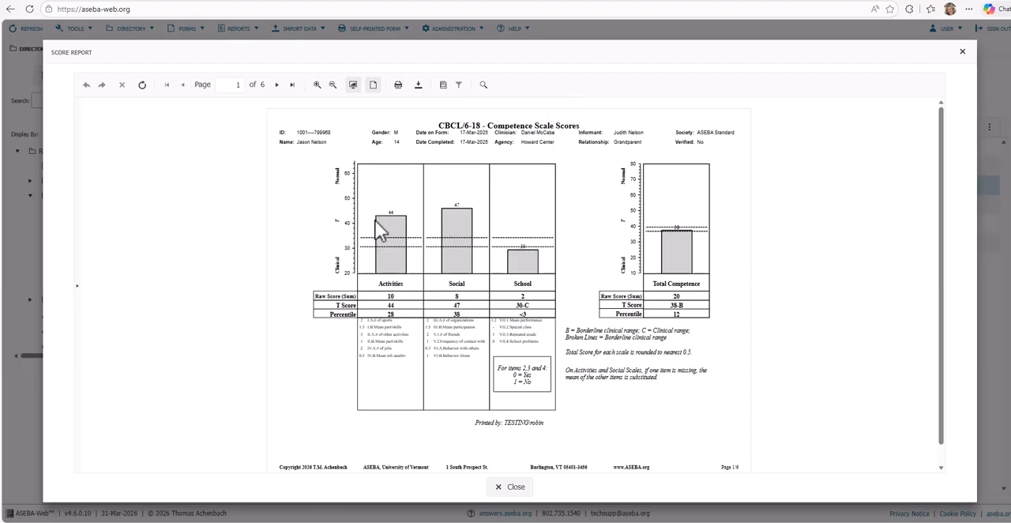
{"action": "left_click", "coordinate": [277, 87]}
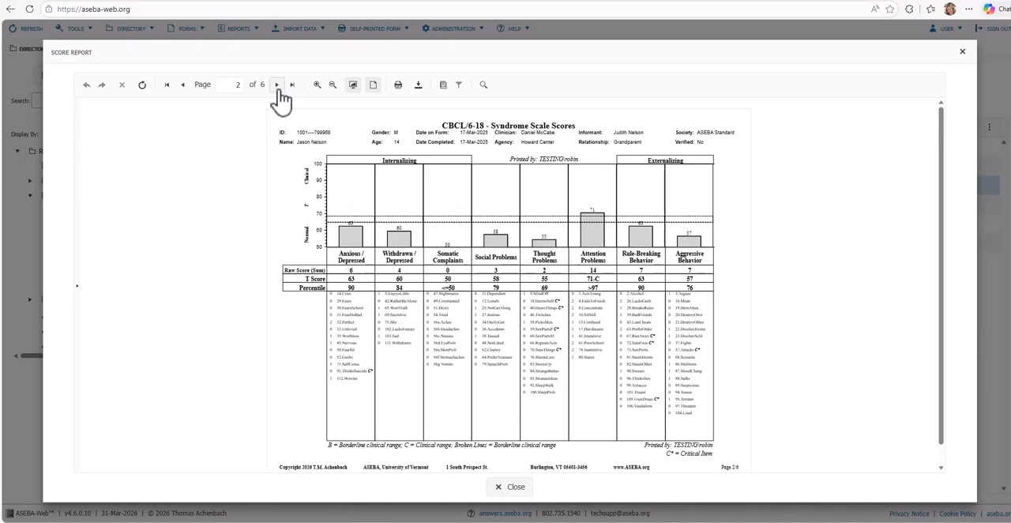
{"action": "left_click", "coordinate": [277, 89]}
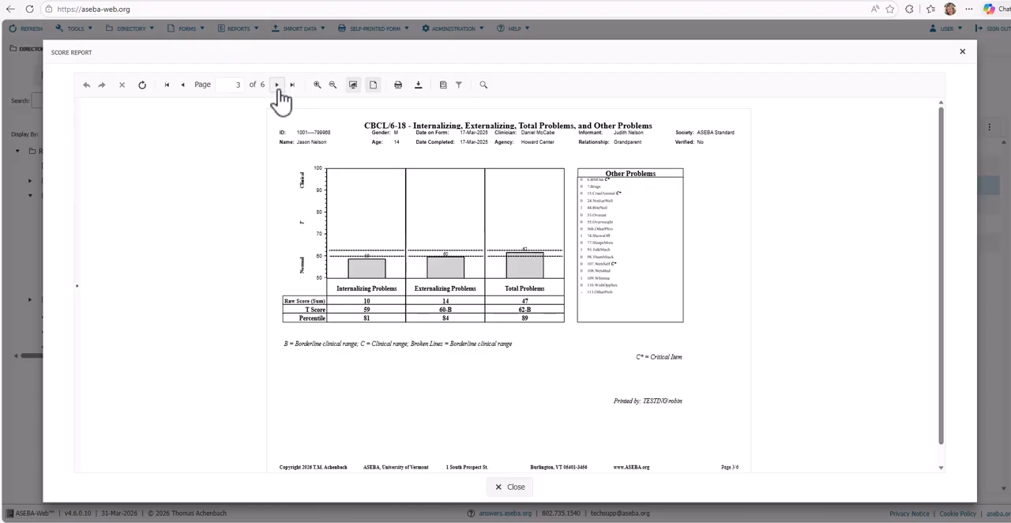
{"action": "left_click", "coordinate": [277, 87]}
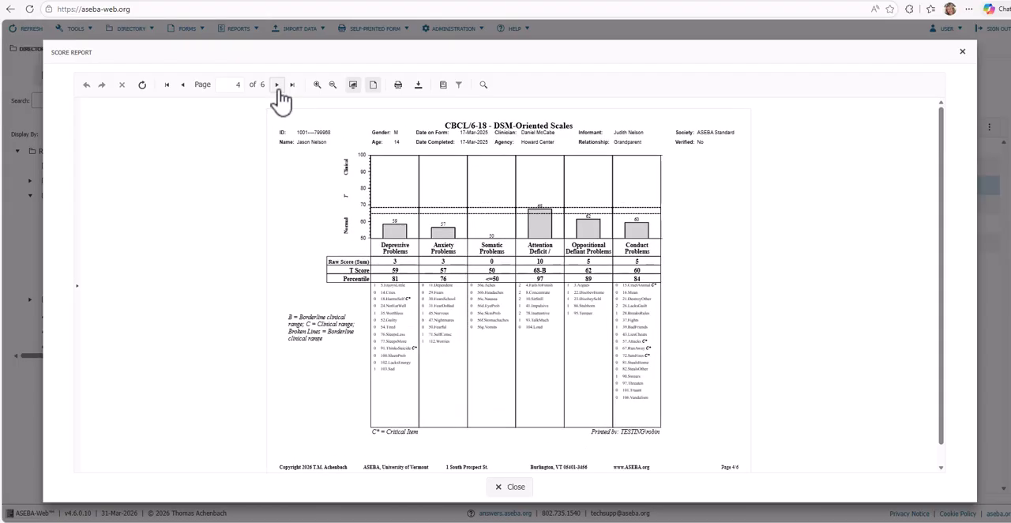
{"action": "left_click", "coordinate": [278, 87]}
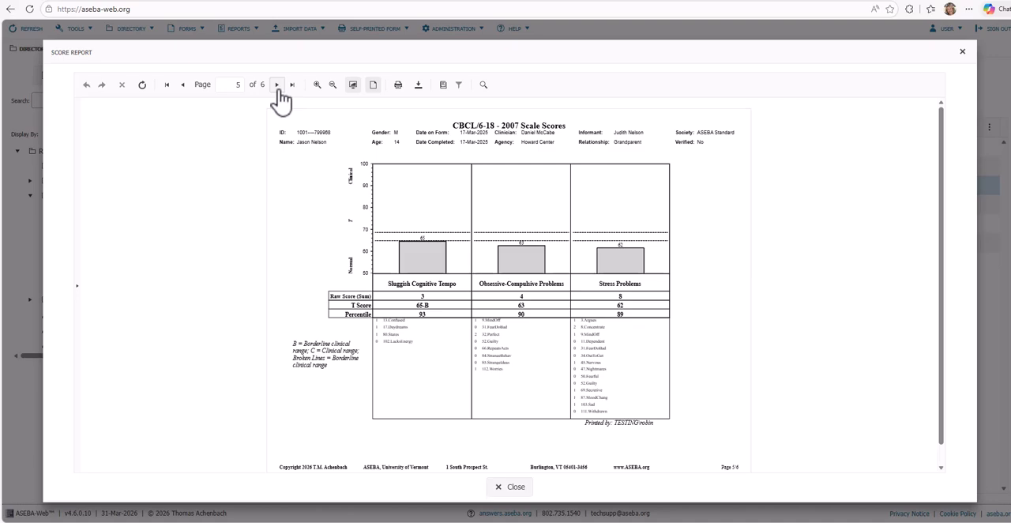
{"action": "left_click", "coordinate": [277, 85]}
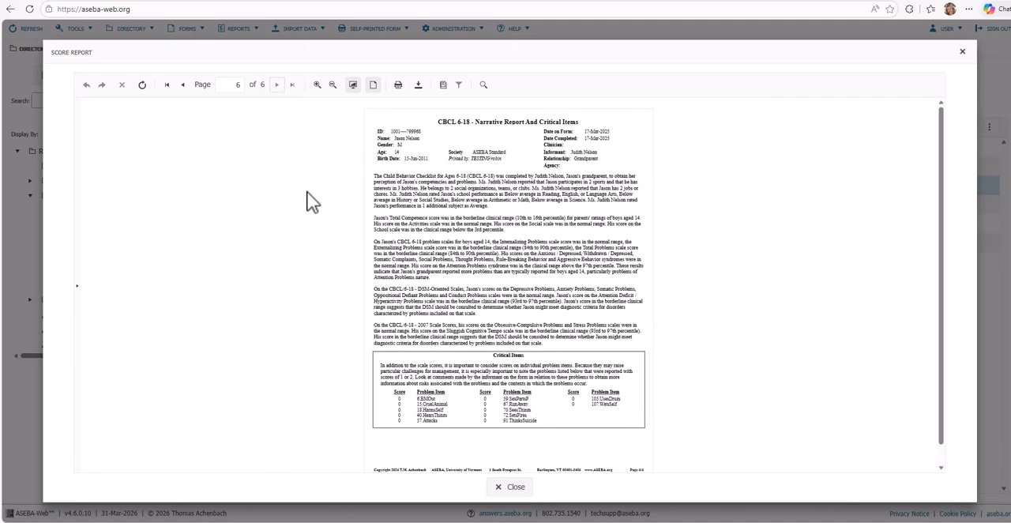
Step: Download the score report as an Acrobat (PDF) file and close the report
{"action": "left_click", "coordinate": [421, 88]}
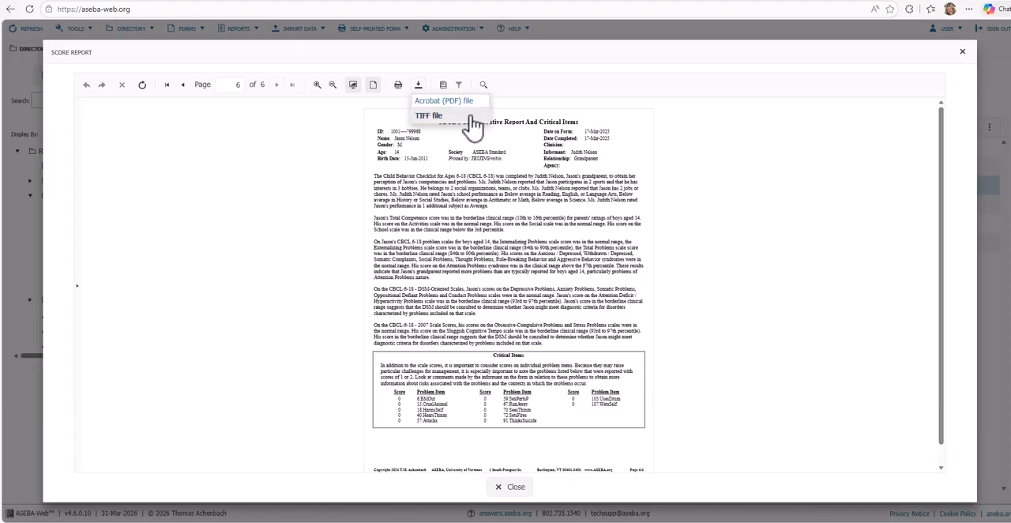
{"action": "left_click", "coordinate": [467, 103]}
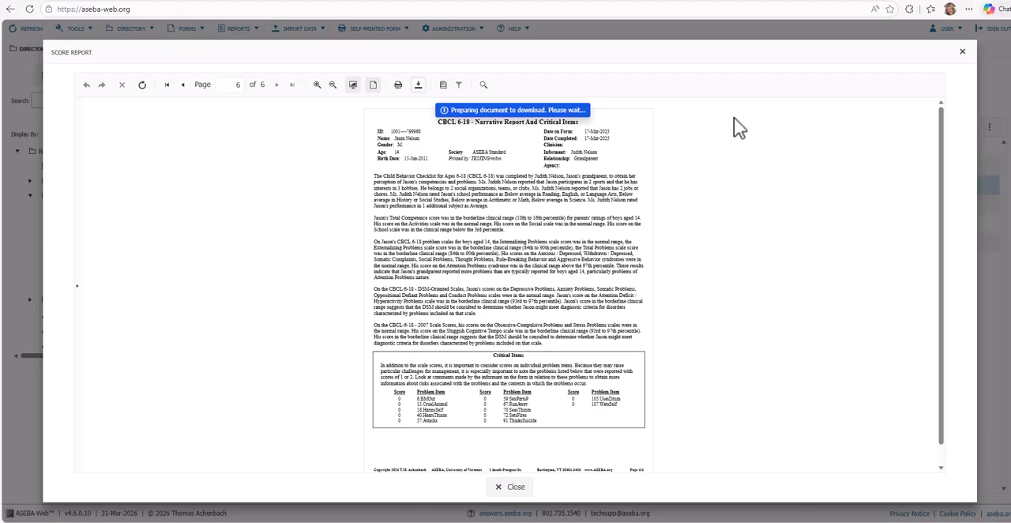
{"action": "left_click", "coordinate": [962, 55]}
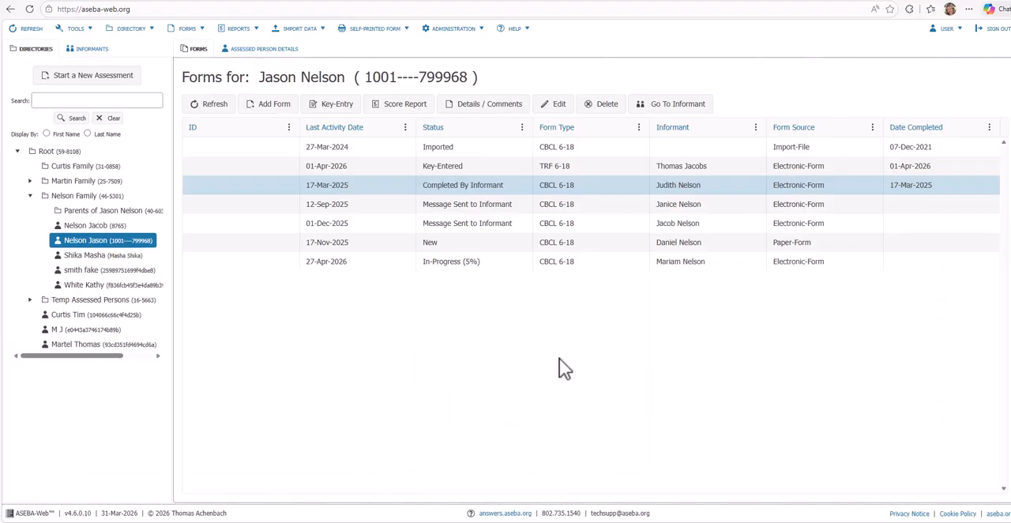